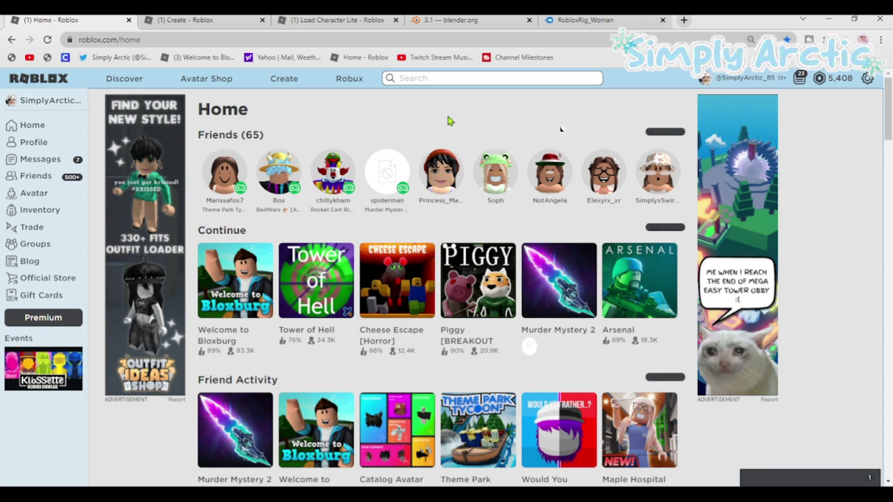
Review the Roblox Studio create page and the Load Character Lite plugin page, including its Item Owned status
click(216, 20)
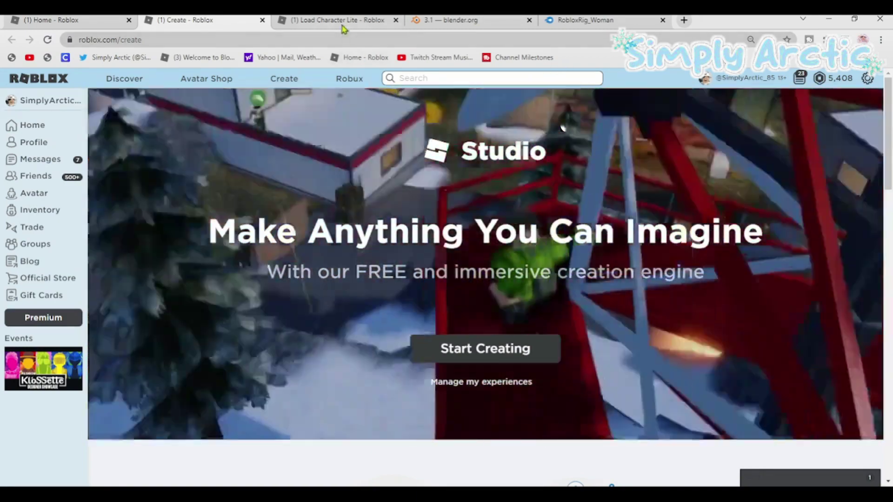
click(340, 20)
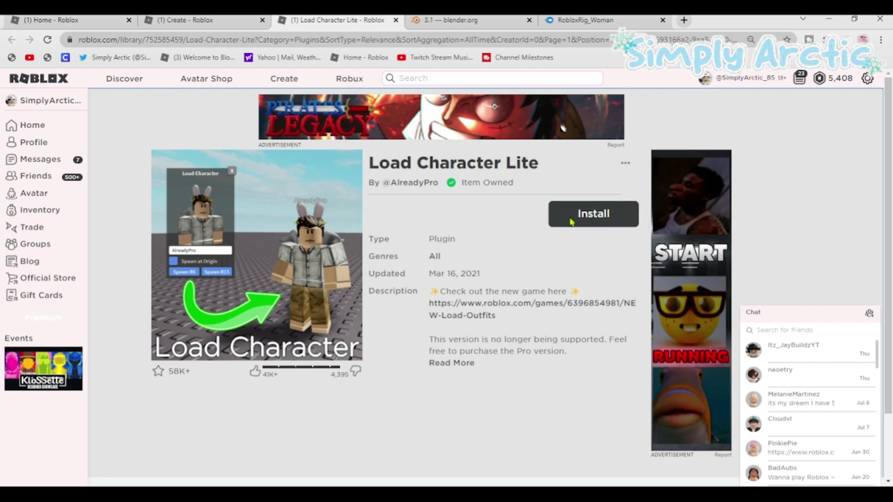
drag(524, 188, 443, 185)
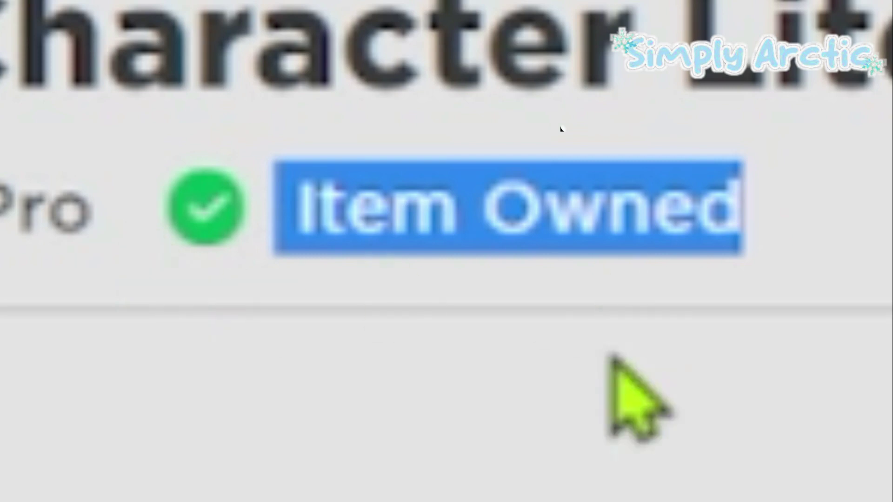
click(632, 391)
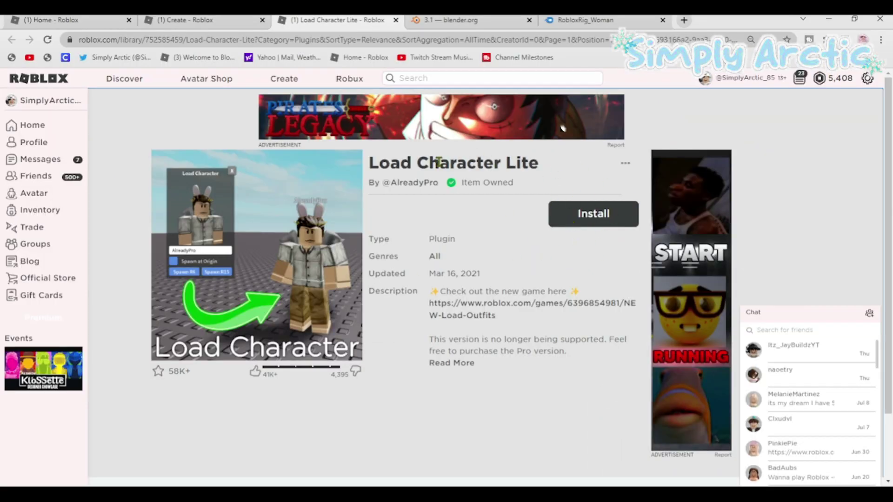
Review the Blender 3.1 release page and the MediaFire download page for RobloxRig_Woman.zip
click(449, 21)
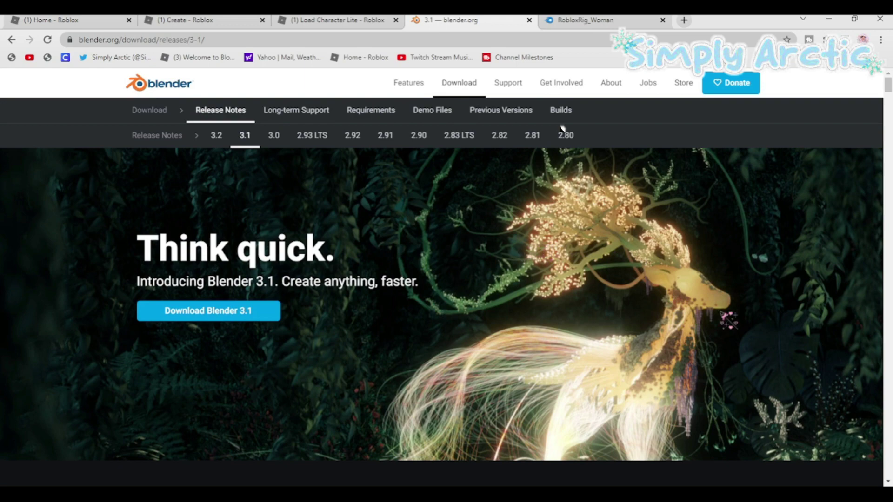
scroll(358, 312, down, 3)
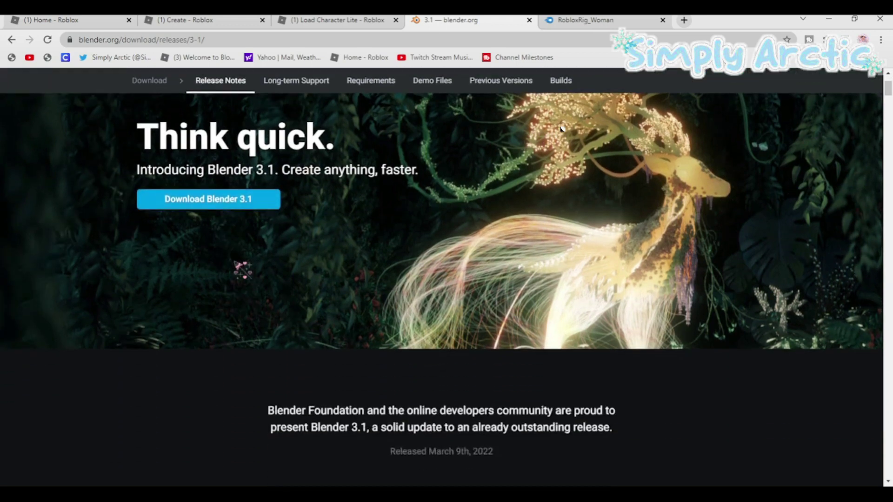
scroll(279, 279, up, 3)
scroll(240, 264, up, 1)
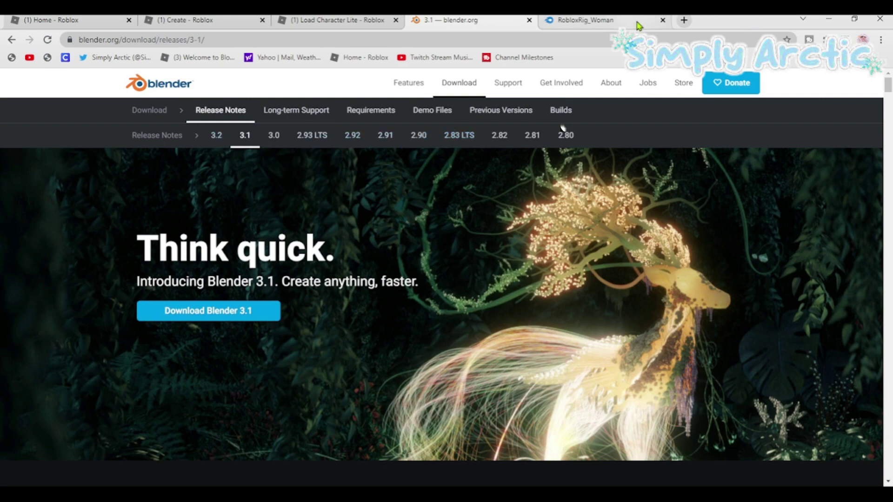
click(638, 23)
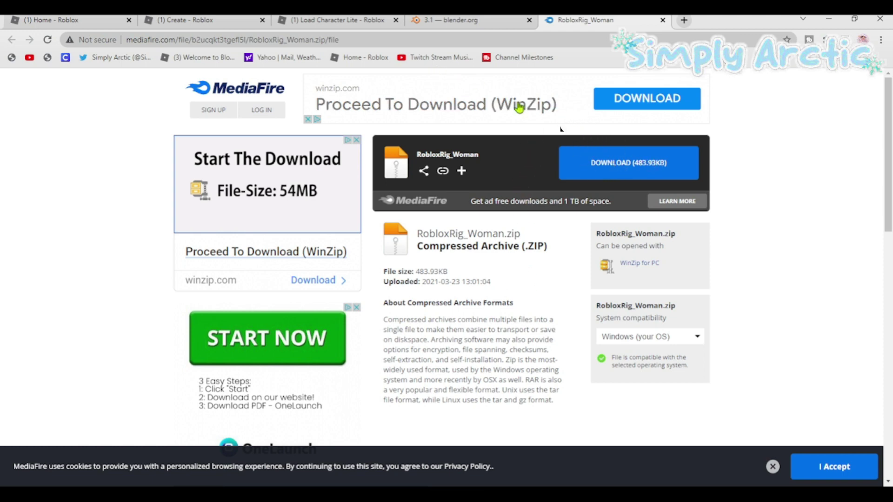
click(117, 25)
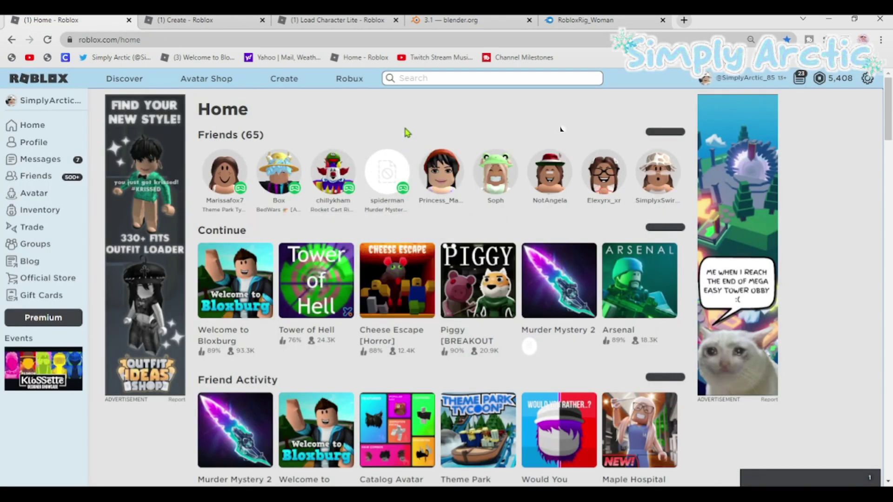
click(186, 20)
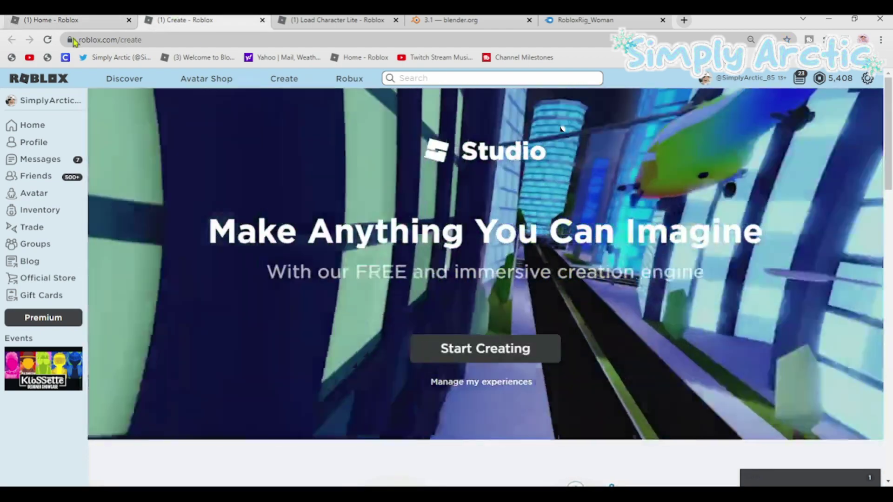
click(76, 22)
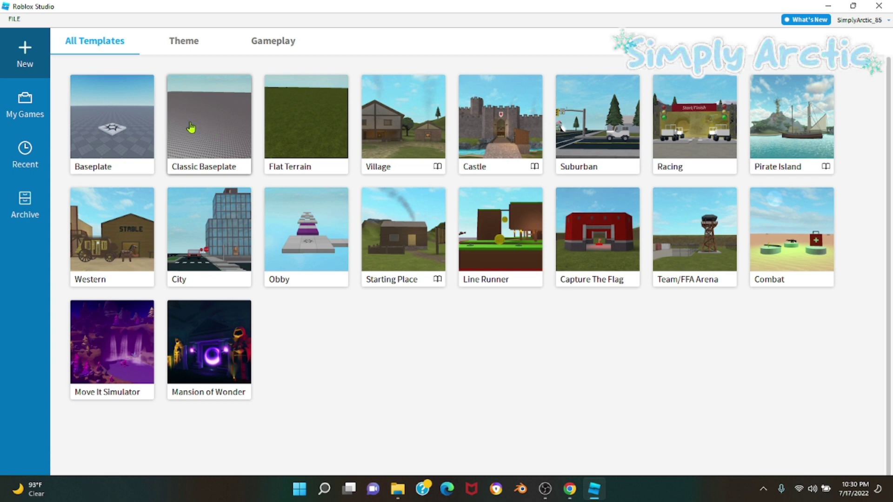
Create a new place in Roblox Studio from the Classic Baseplate template and face its front side
click(192, 128)
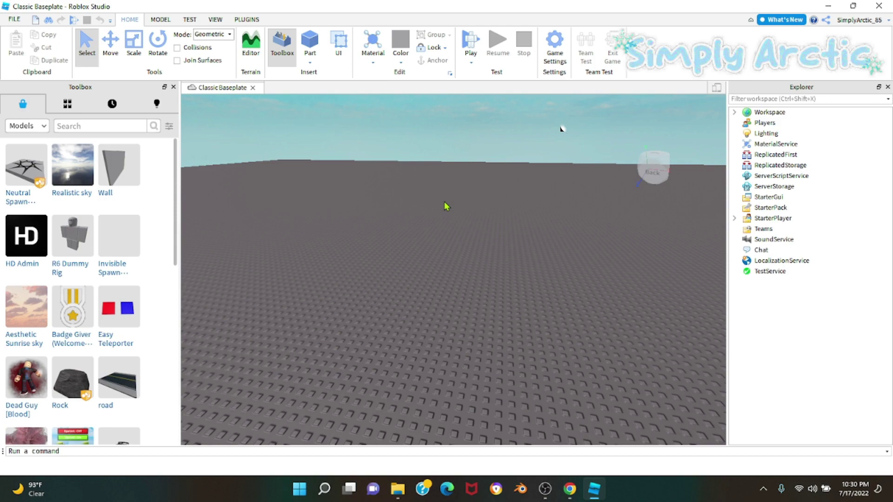
key(w)
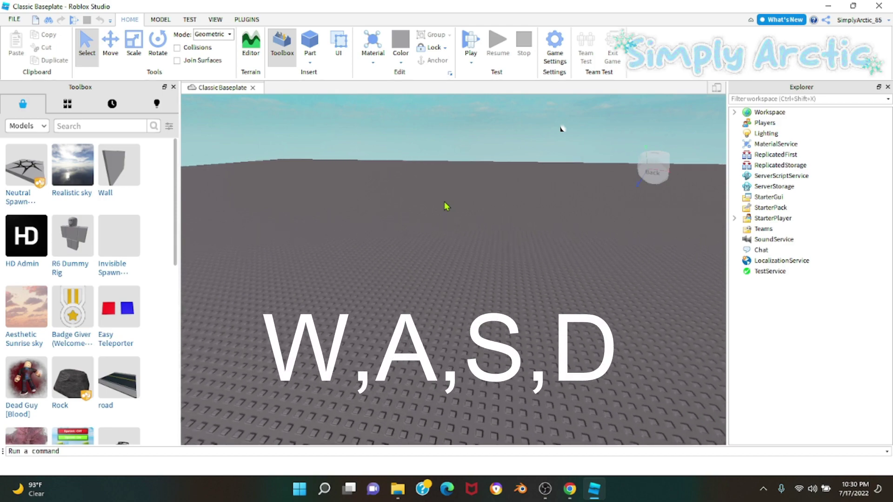
key(w)
right_drag(445, 203, 451, 206)
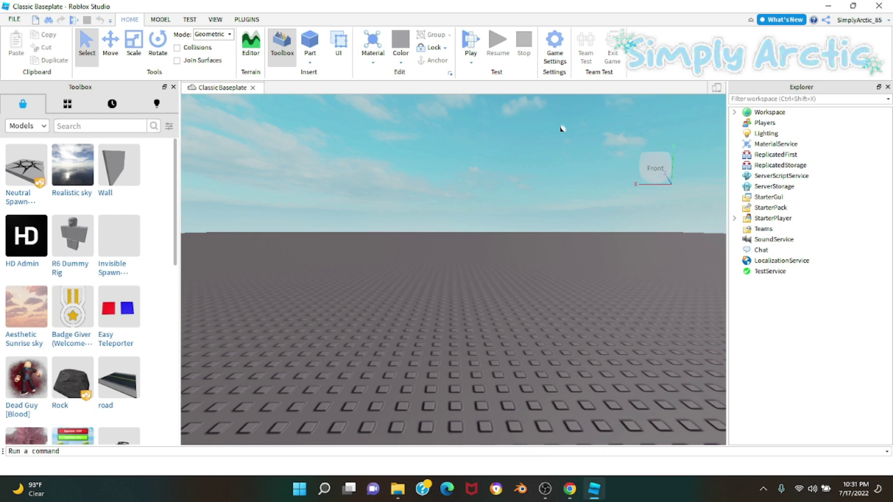
Check the title of the Load Character Lite plugin page in the browser
click(570, 488)
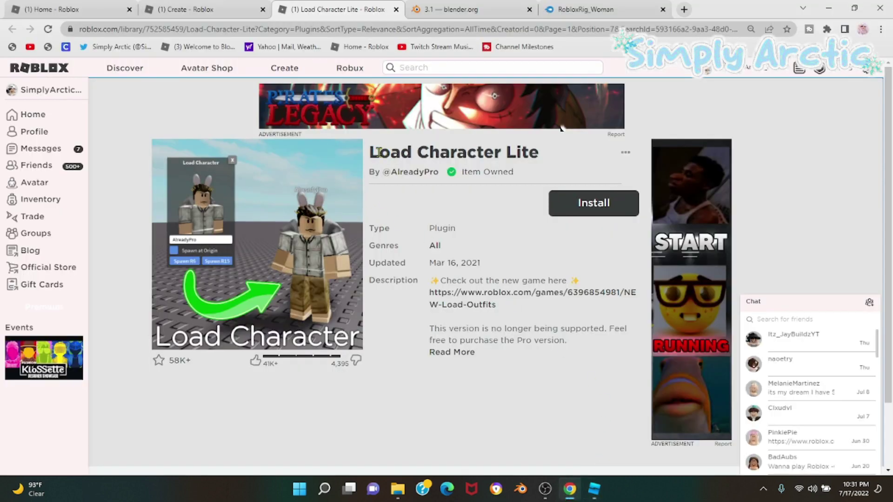
drag(372, 151, 495, 158)
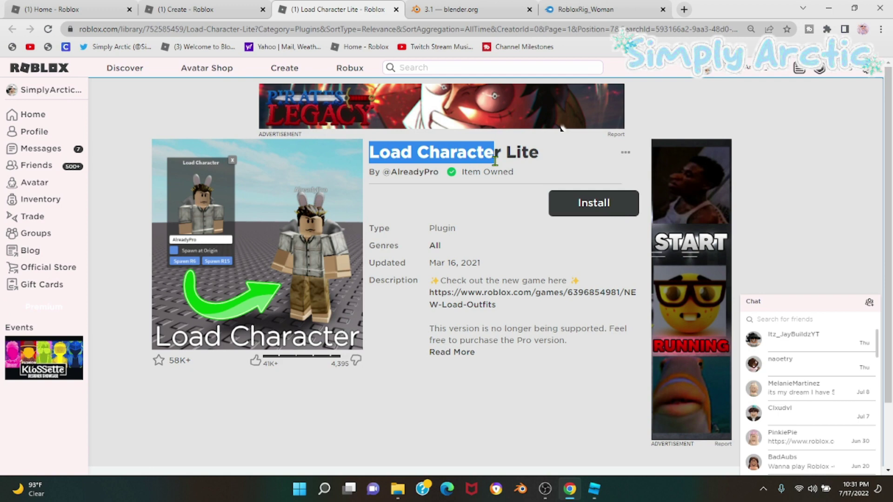
click(556, 165)
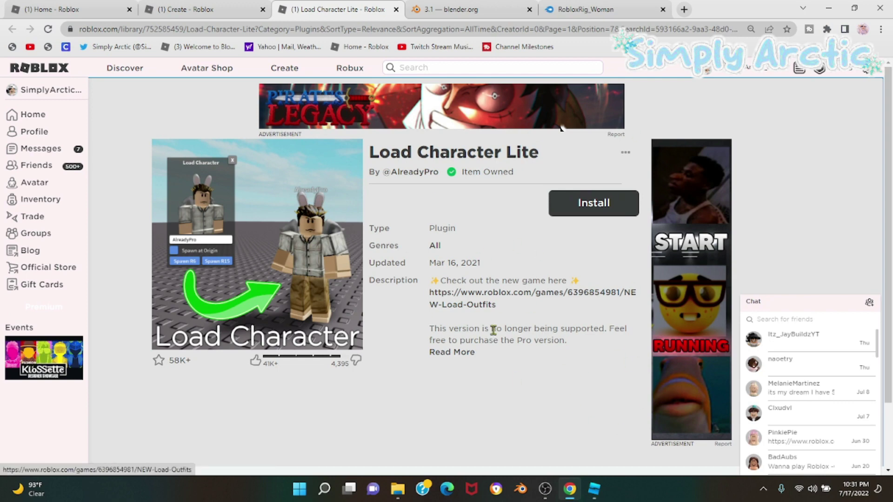
Back in Roblox Studio, start the Load Character plugin and replace its default entry with the avatar's Roblox username
click(599, 496)
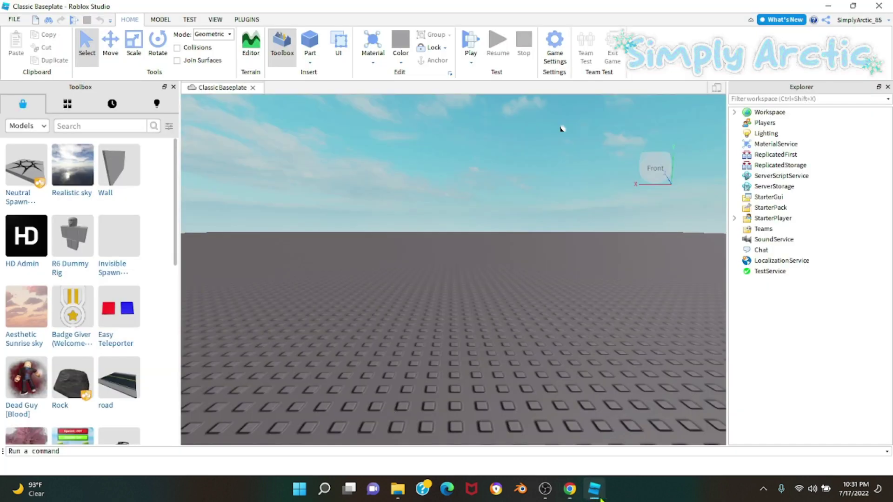
click(242, 20)
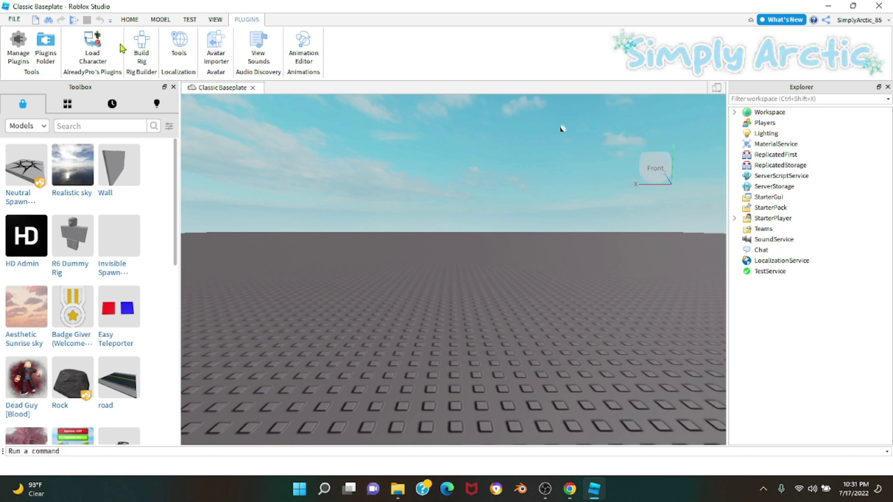
click(92, 49)
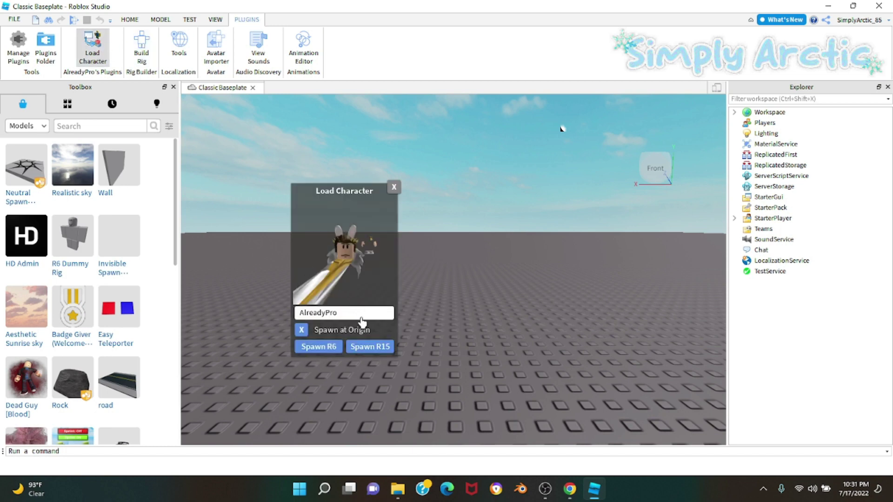
drag(358, 312, 302, 327)
key(BackSpace)
text(Simpl)
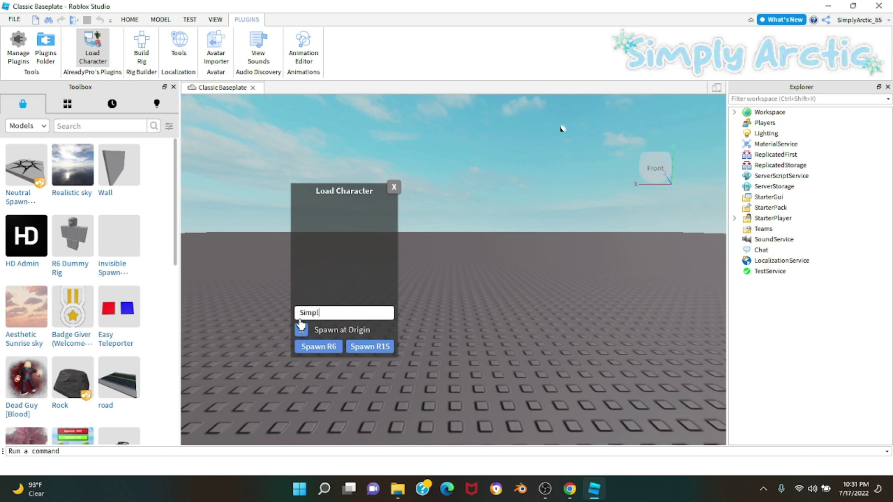
text(yArctic)
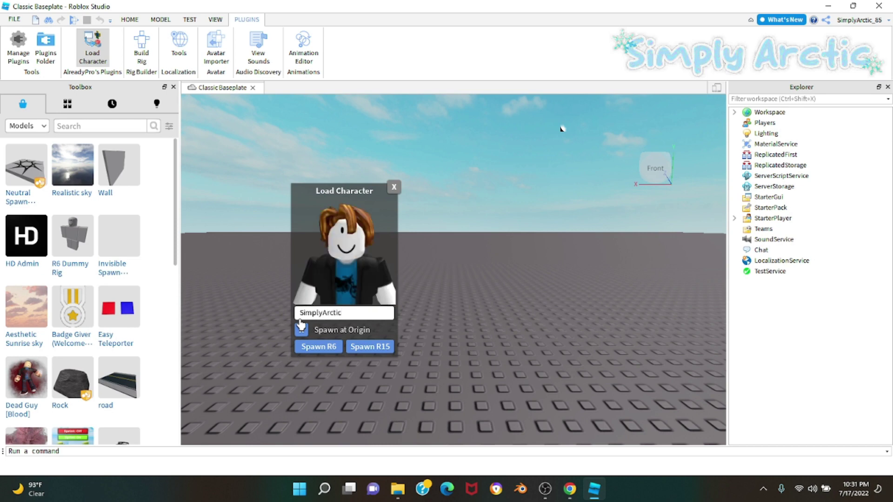
text(_85)
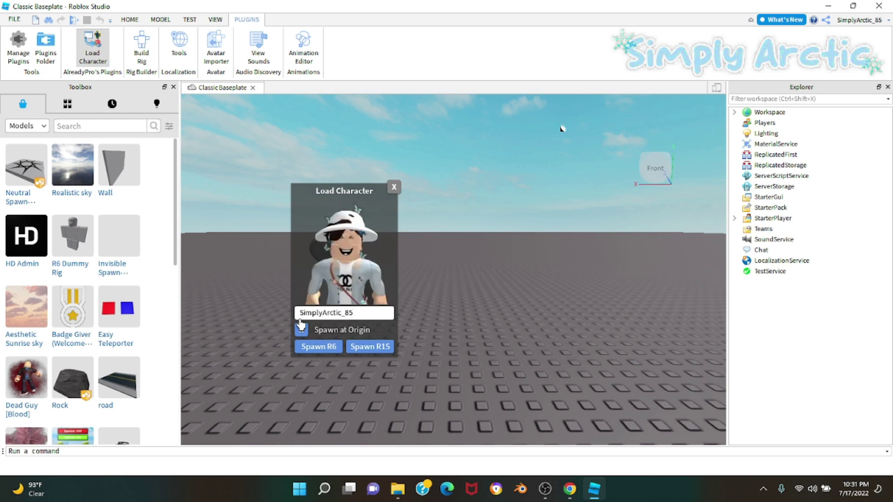
Spawn two R6 copies of the avatar with Spawn at Origin enabled and close the Load Character window
click(303, 330)
click(301, 330)
double_click(335, 349)
click(393, 188)
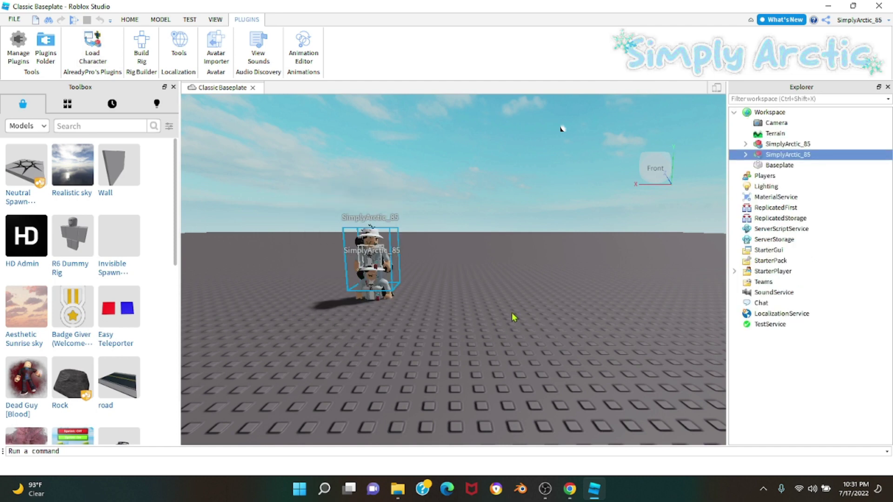
Separate the two overlapping characters so they stand side by side on the baseplate
key(f)
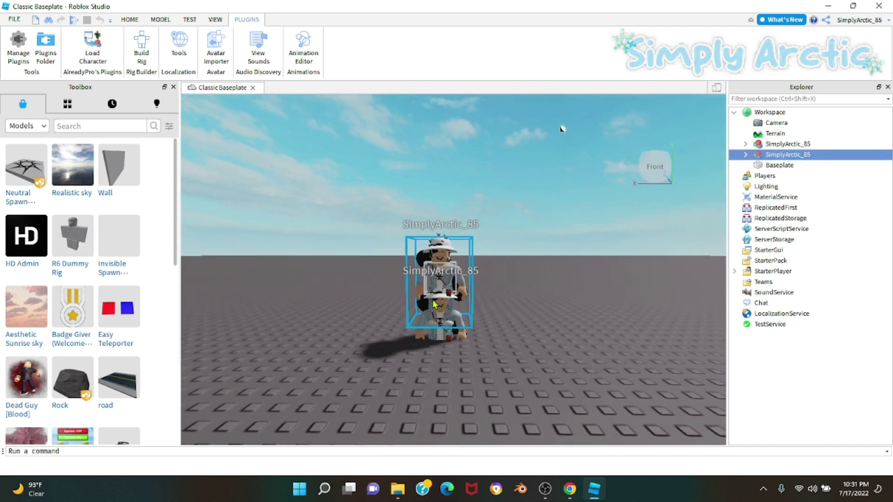
drag(434, 305, 511, 303)
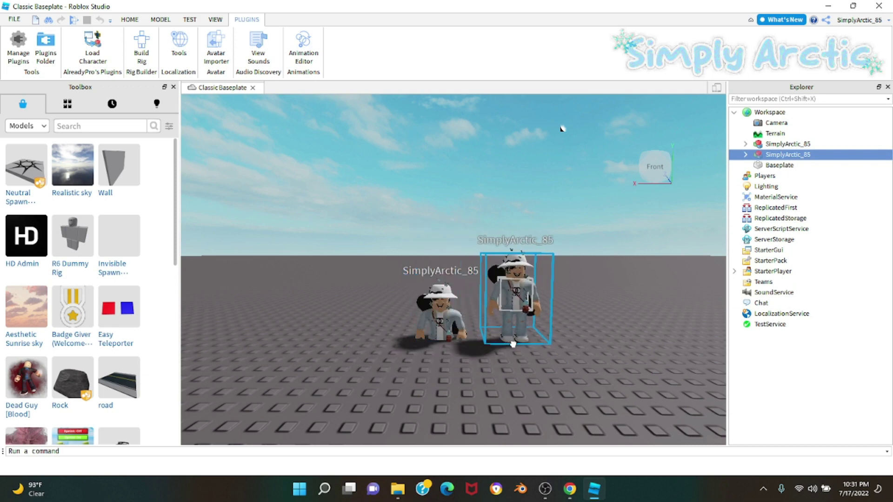
click(426, 329)
drag(426, 330, 435, 347)
click(493, 235)
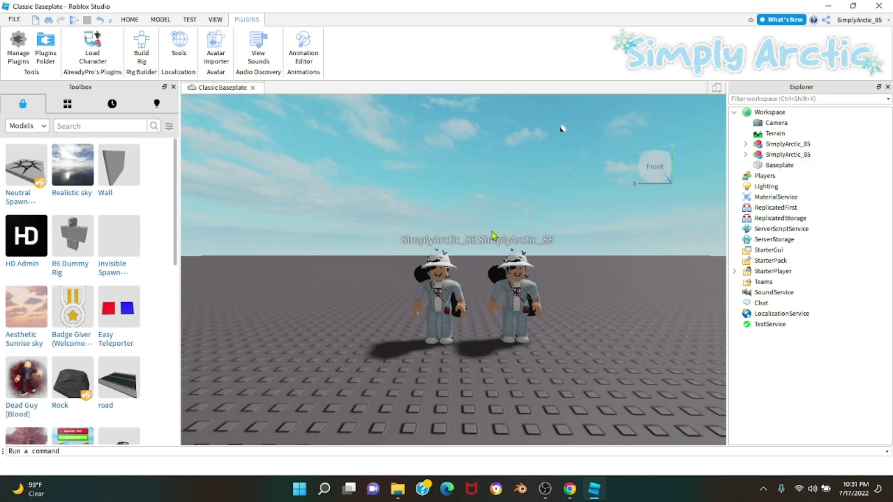
Expand the second character's model in the Explorer to list its body parts and accessories
click(745, 144)
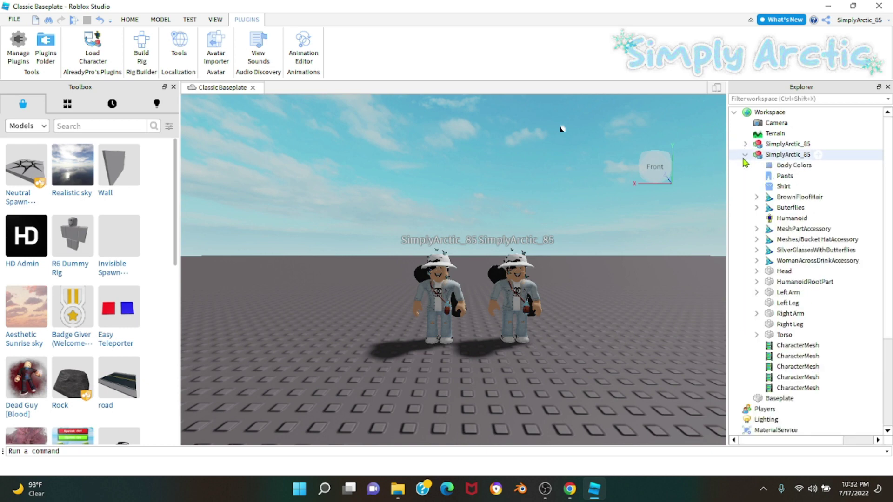
click(745, 144)
click(760, 155)
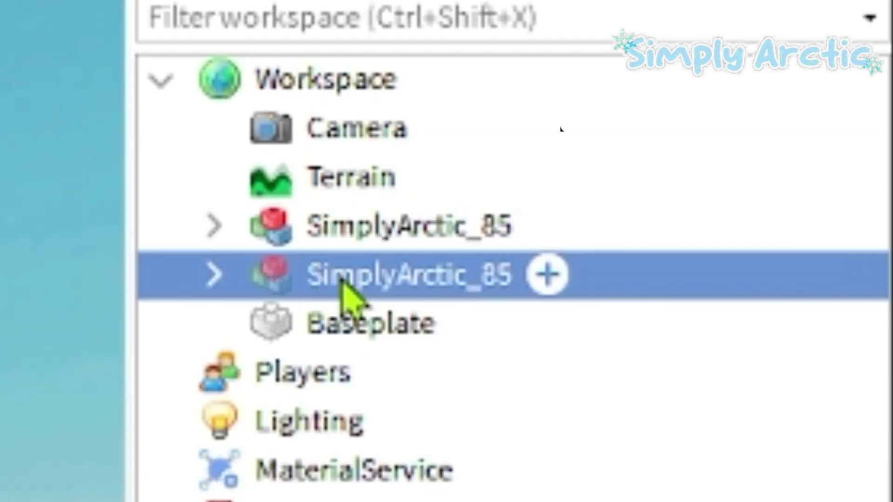
click(228, 281)
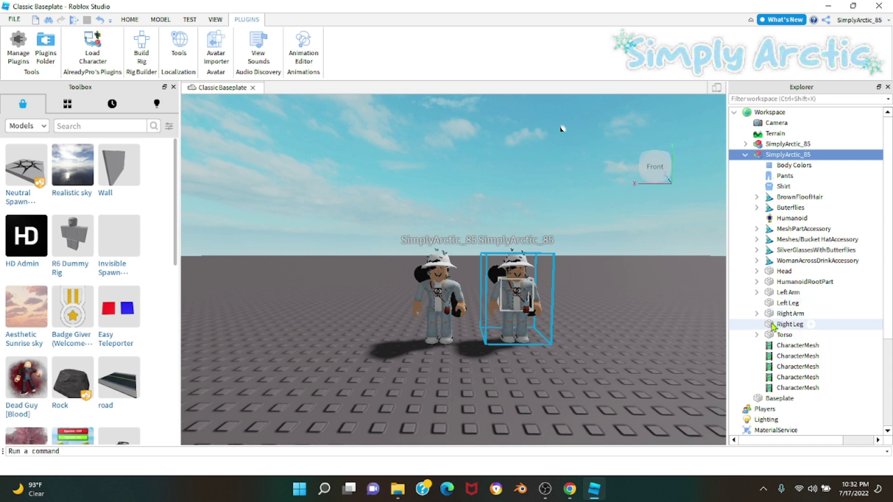
Delete the Torso, Right Leg, Right Arm, Left Leg and Left Arm from the second character model
click(769, 336)
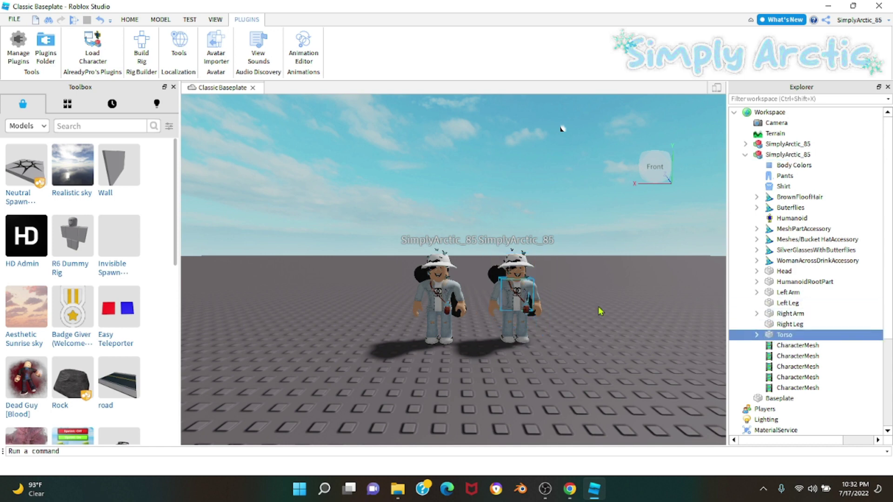
key(Delete)
click(769, 325)
key(Delete)
click(770, 314)
key(Delete)
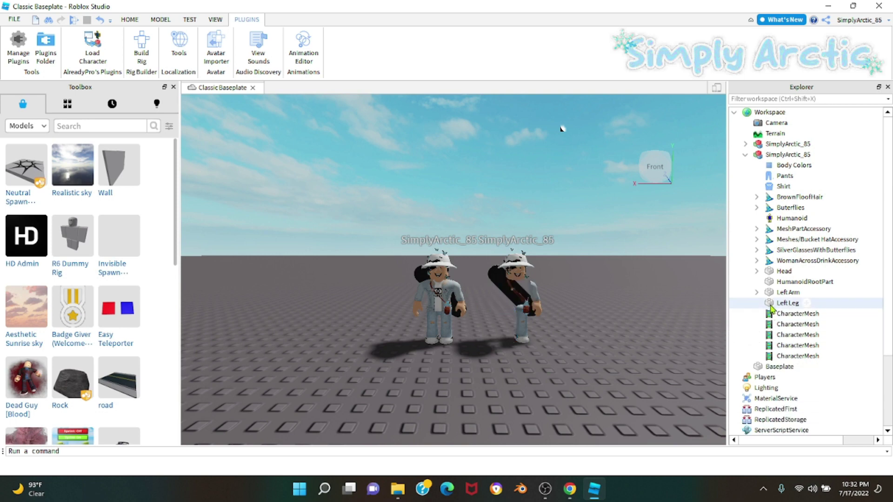
click(770, 303)
key(Delete)
click(770, 292)
key(Delete)
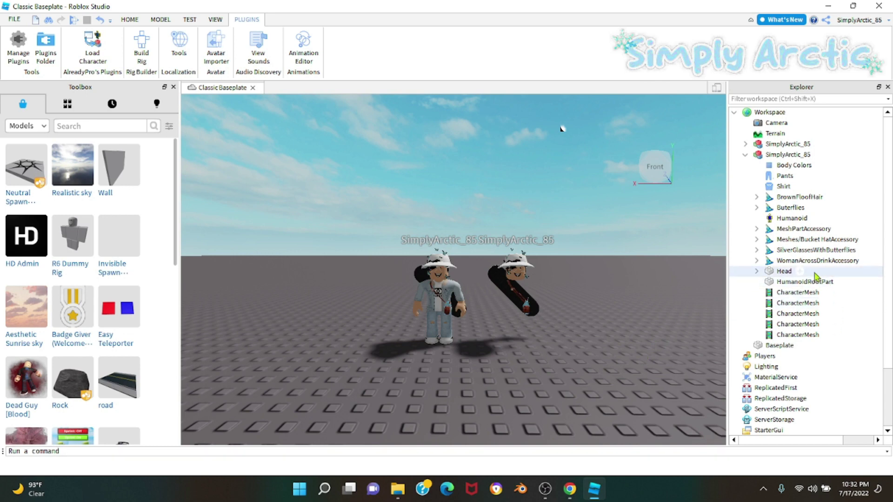
Delete the WomanAcrossDrinkAccessory and MeshPartAccessory from the second character model, leaving its head-worn accessories in place
click(778, 262)
key(Delete)
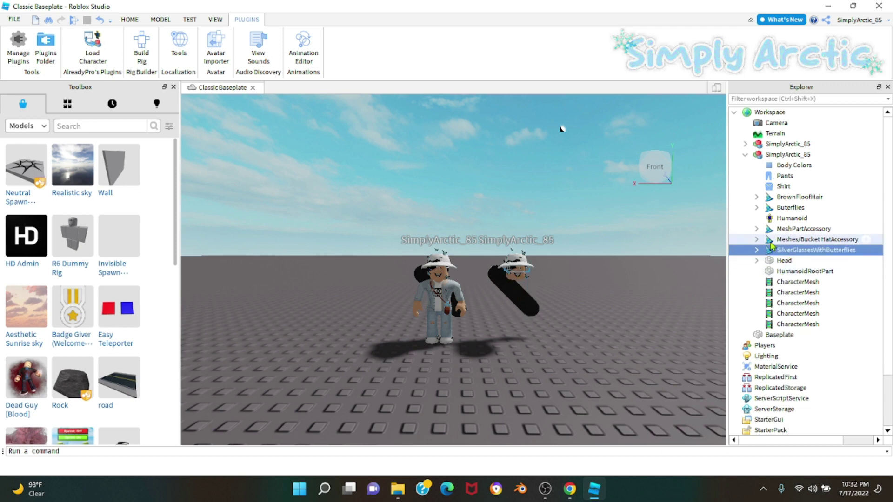
click(781, 239)
click(790, 228)
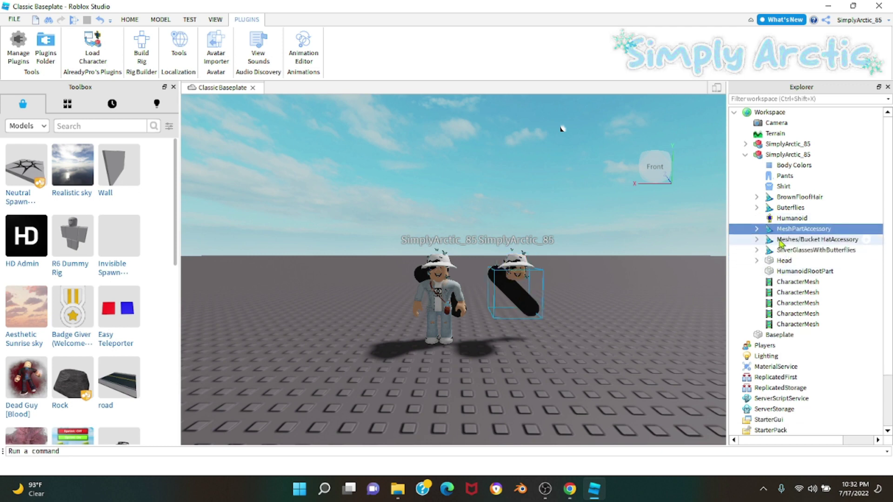
key(Delete)
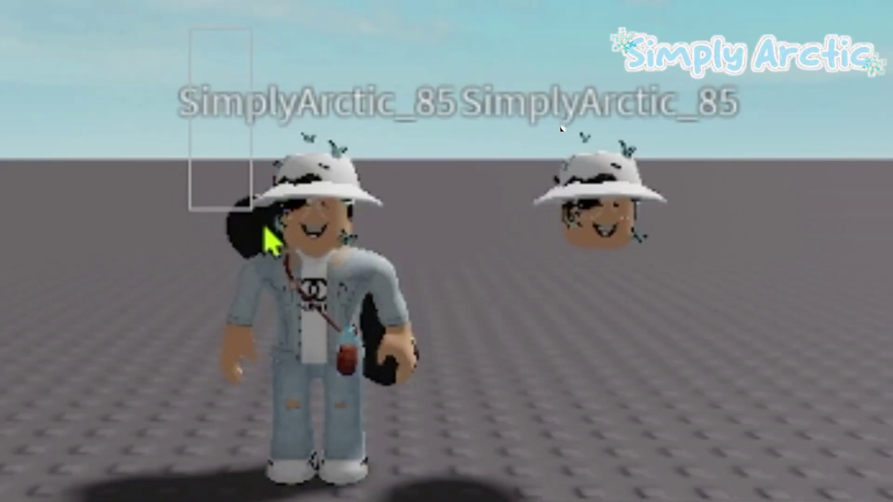
Start exporting the full-body character model as an Object Model file (*.obj) and choose the Documents folder as its destination
click(424, 276)
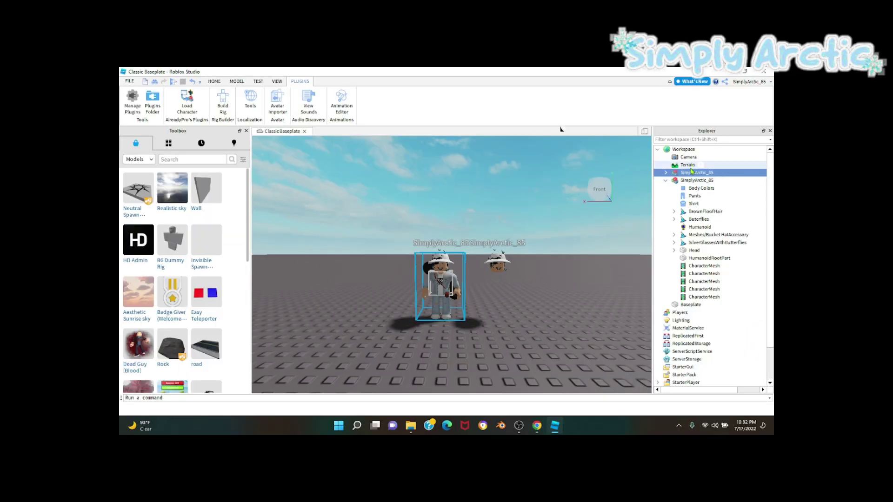
right_click(693, 174)
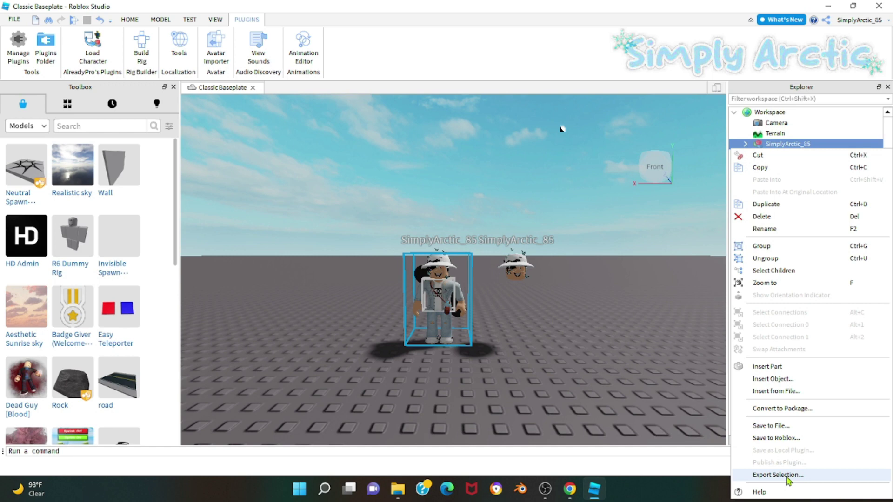
click(786, 476)
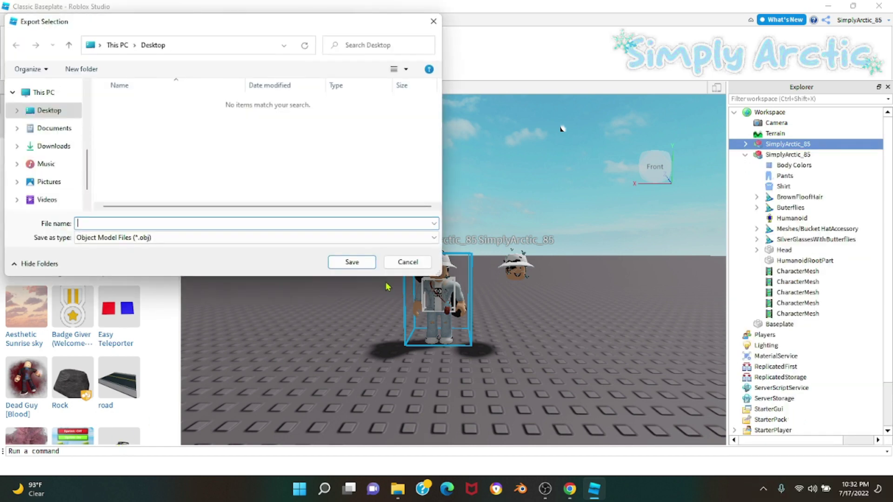
click(69, 132)
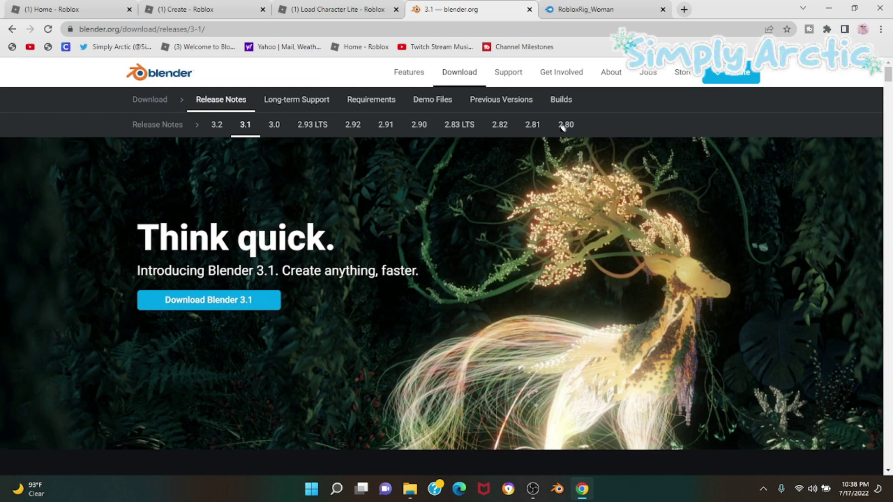
Examine the Downloads folder for RobloxRig_Woman (1), and review the rig's MediaFire page and the Blender 3.1 download page in Chrome
click(410, 491)
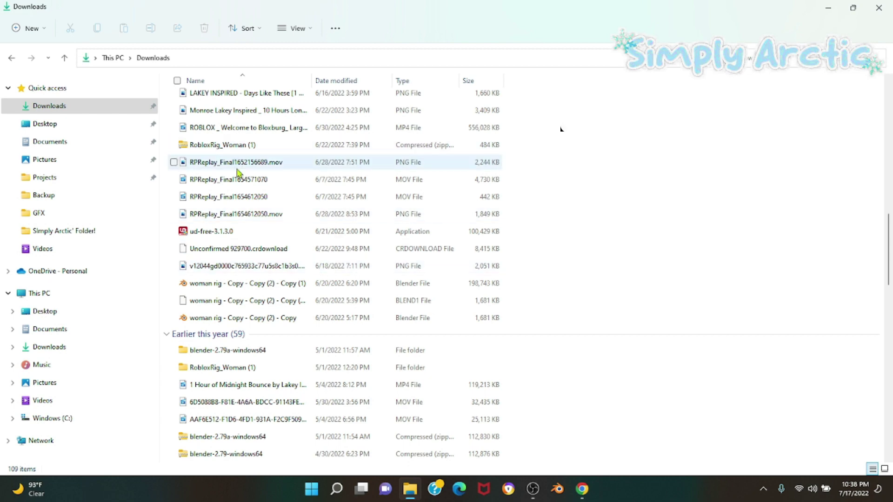
mouse_move(237, 171)
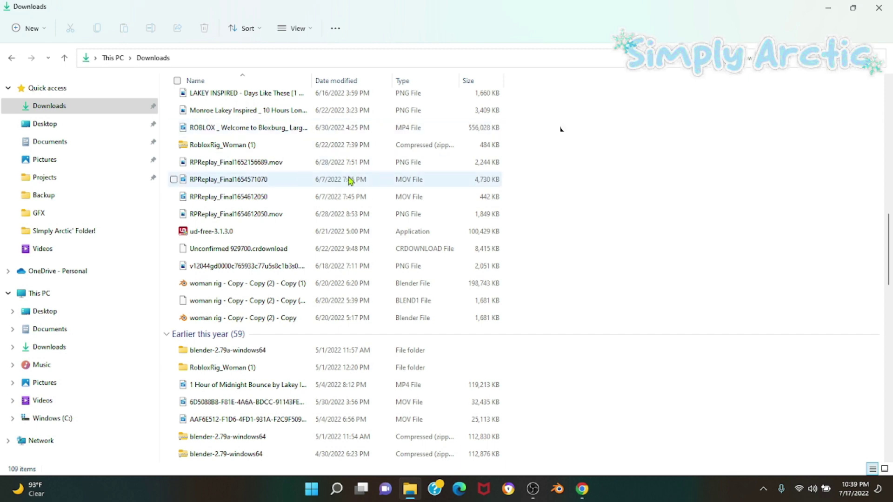
click(582, 488)
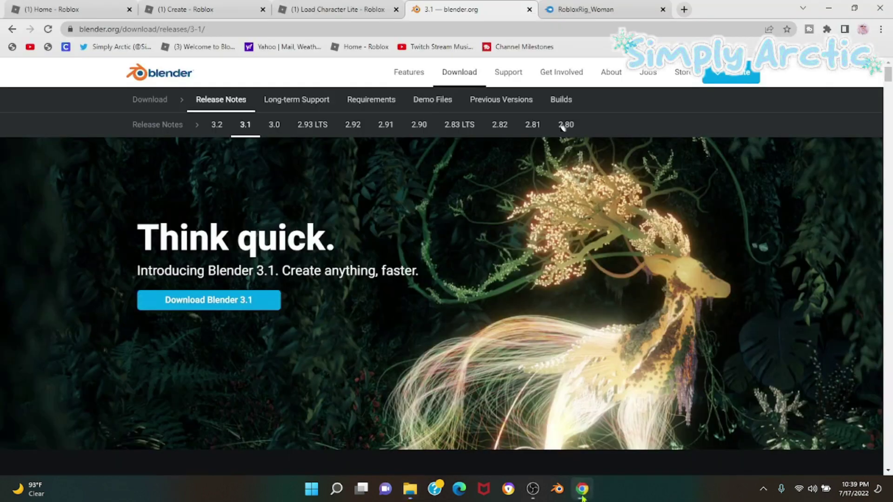
click(616, 11)
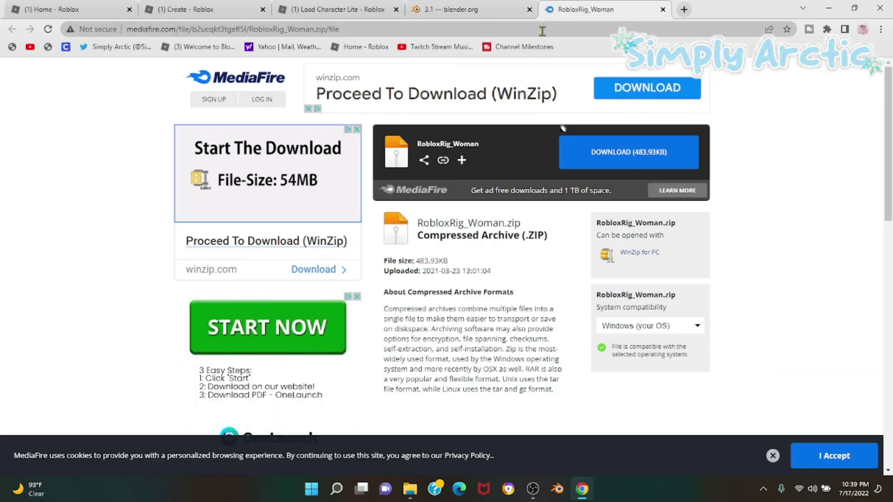
click(504, 12)
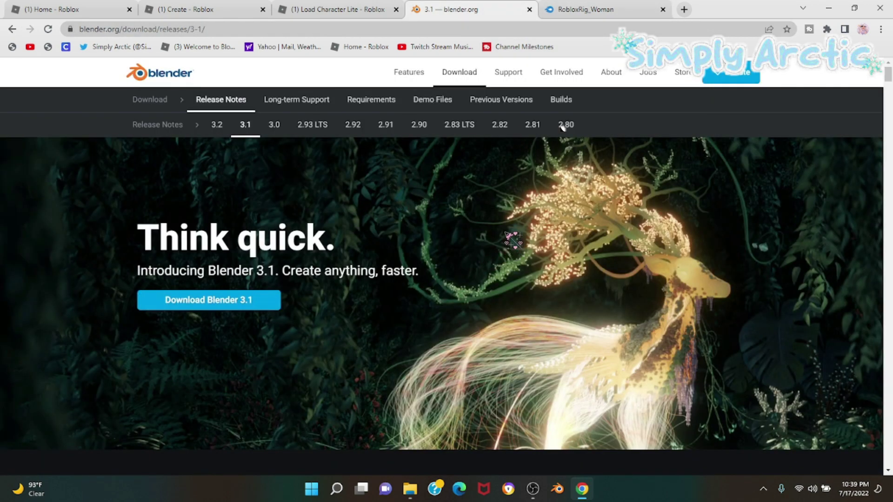
mouse_move(533, 488)
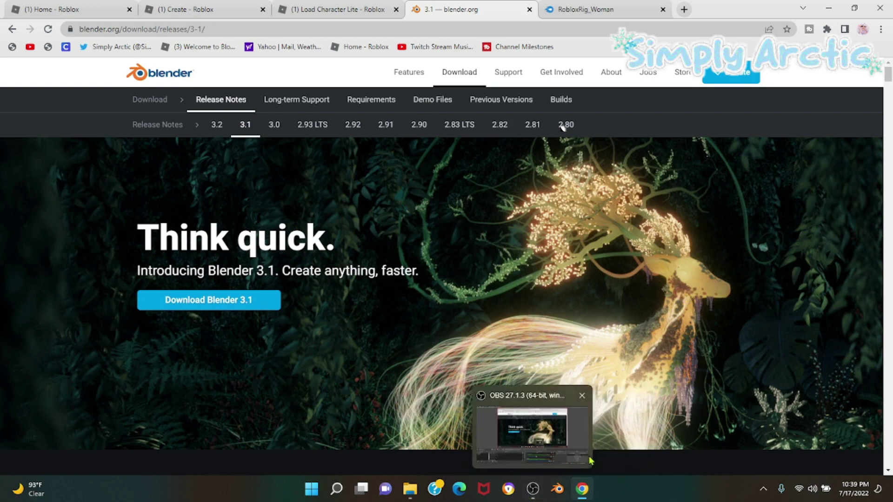
Switch to File Explorer and open the Faceless Blender file from the Rig folder of the RobloxRig_Woman (1) archive in Blender
click(411, 486)
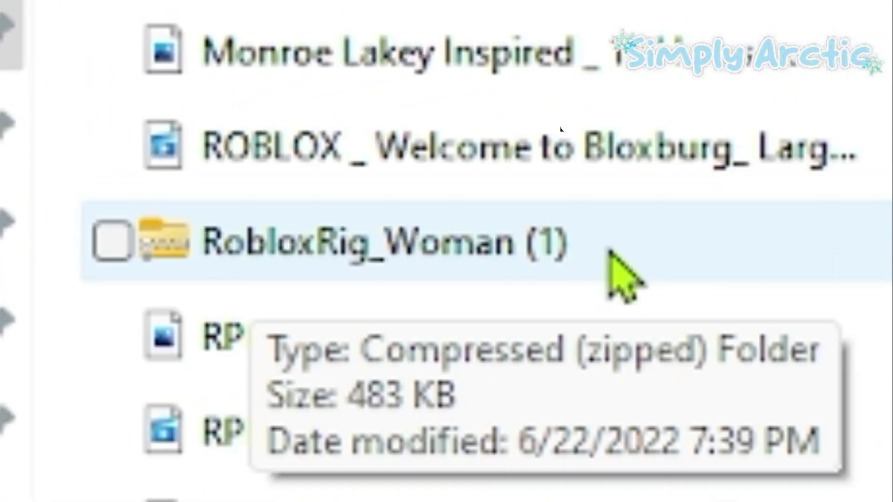
double_click(440, 208)
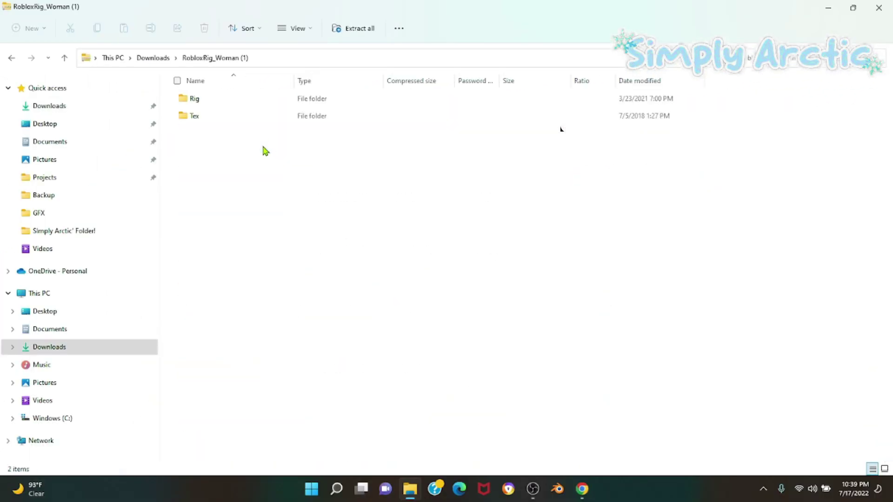
double_click(246, 108)
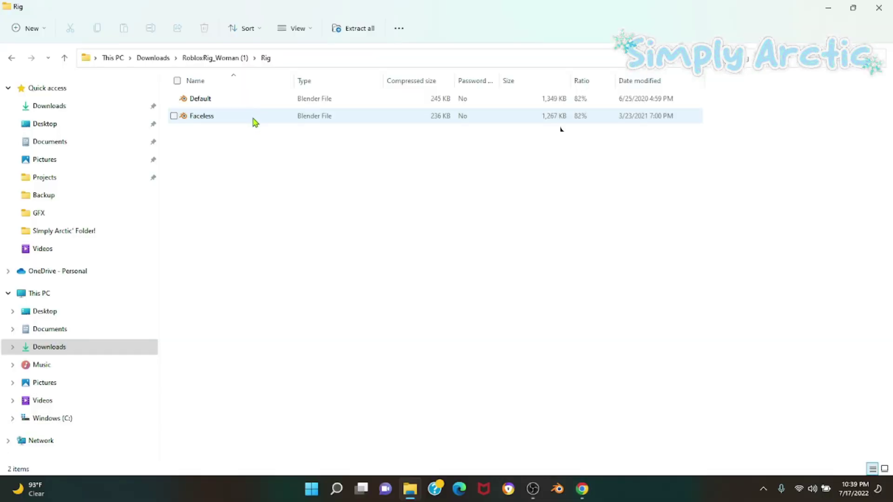
click(255, 122)
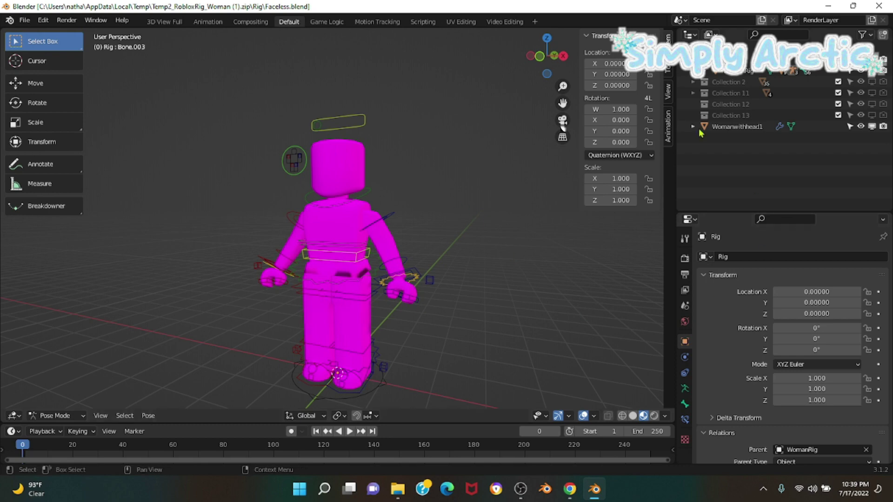
scroll(461, 379, up, 2)
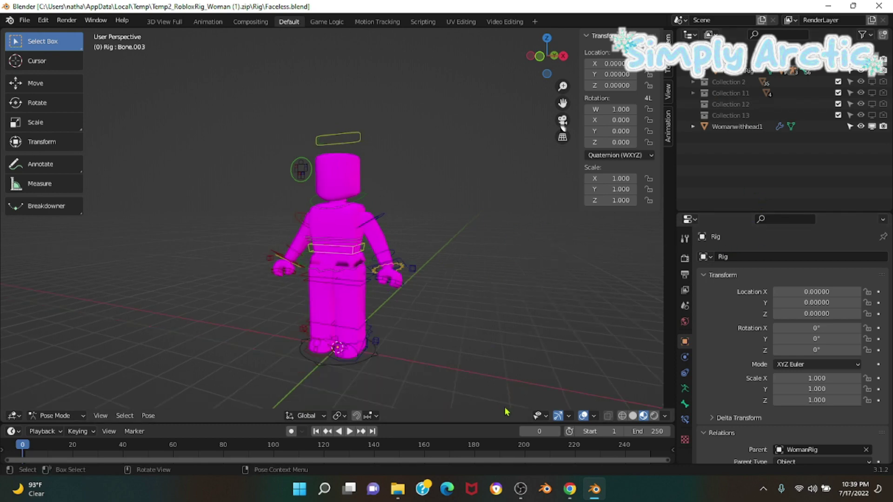
scroll(461, 378, down, 2)
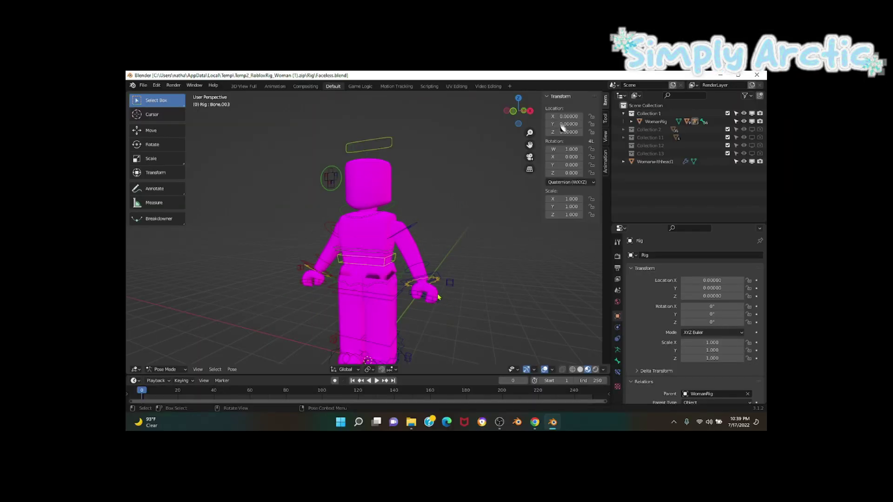
scroll(442, 300, down, 1)
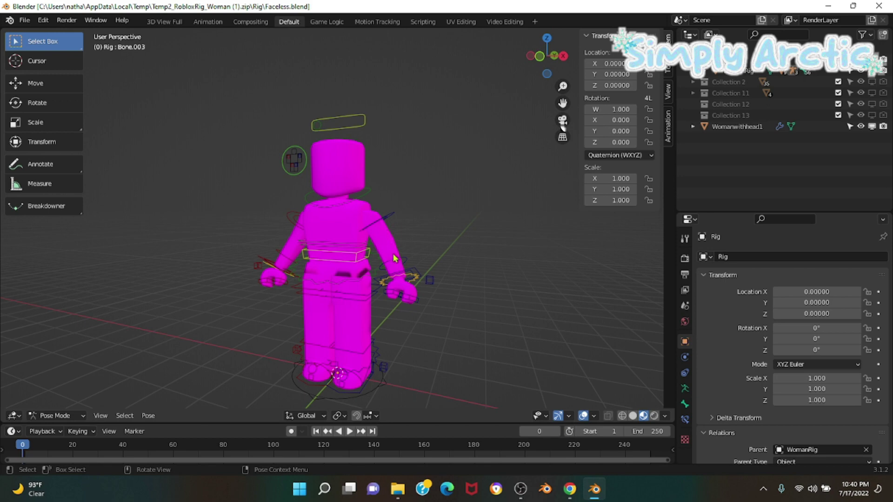
Rotate the rig's left forearm bone, Bone.014, to about W 0.974, X -0.003, Y -0.073, Z -0.213 with the Rotate tool
click(48, 103)
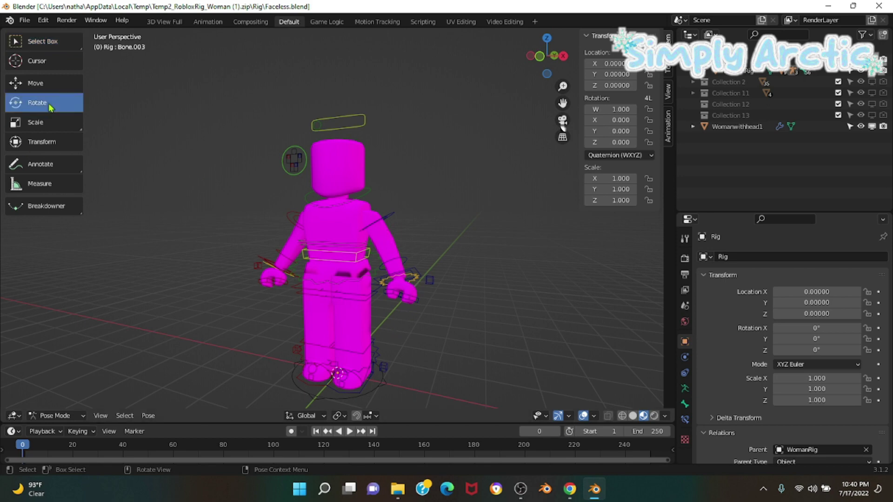
click(47, 44)
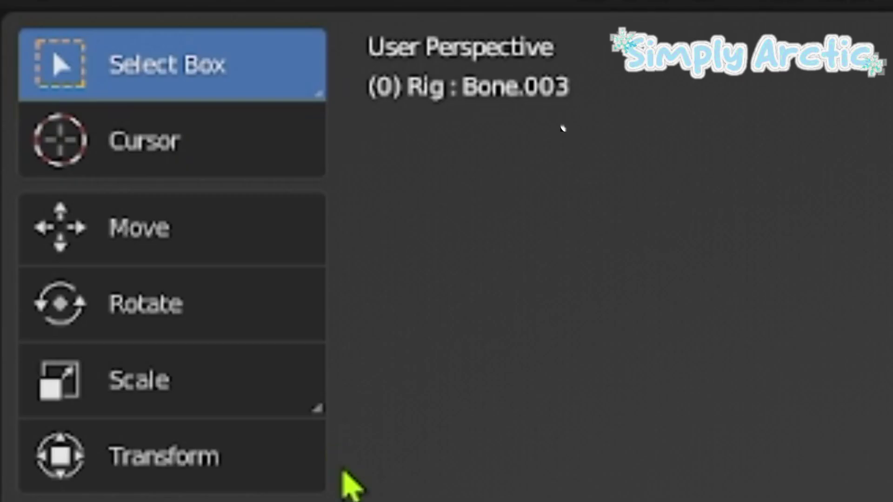
click(64, 101)
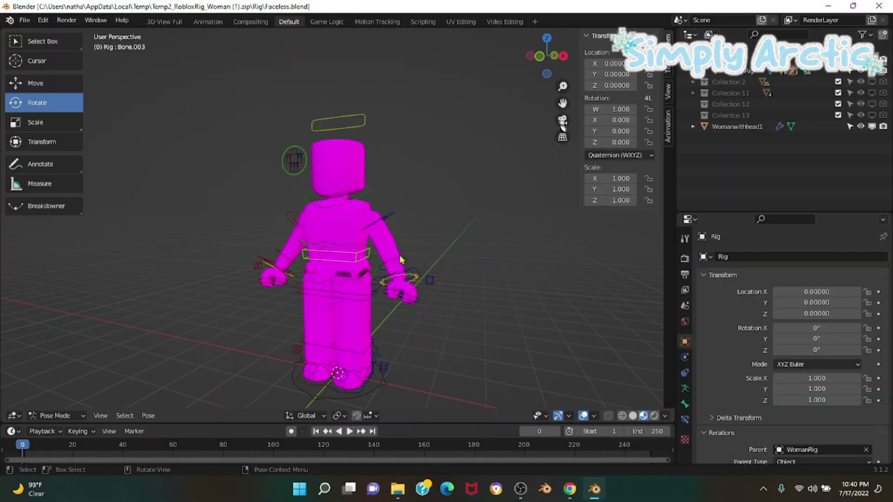
click(402, 260)
scroll(419, 270, up, 4)
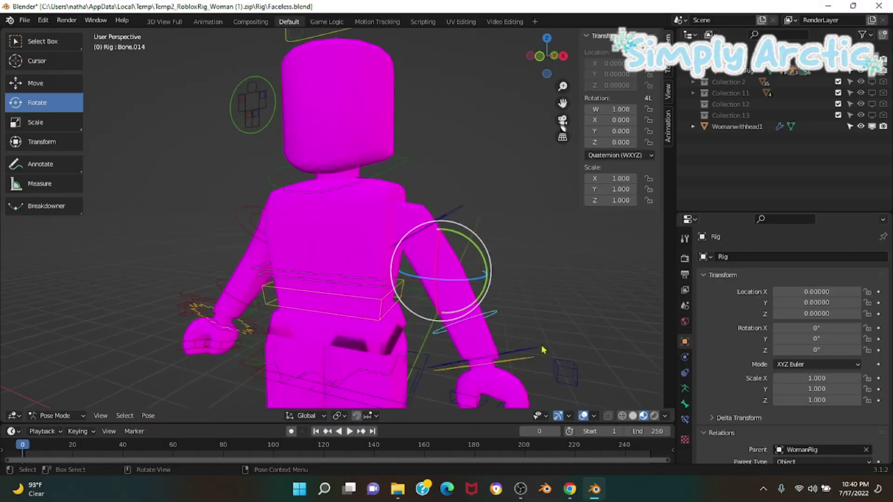
click(527, 307)
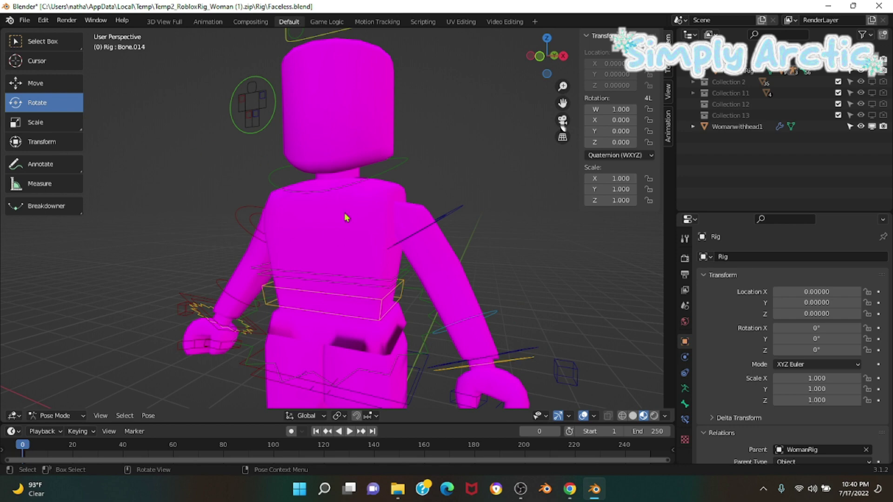
click(451, 215)
scroll(465, 227, down, 2)
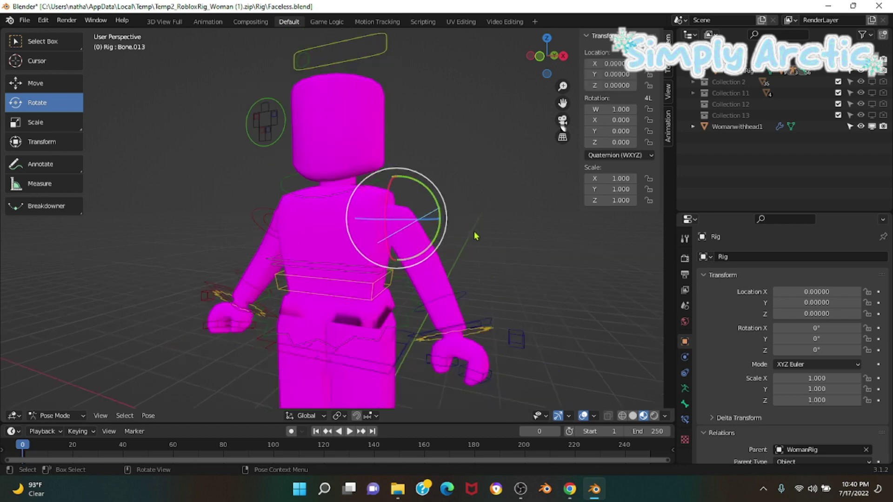
click(465, 294)
scroll(478, 299, down, 2)
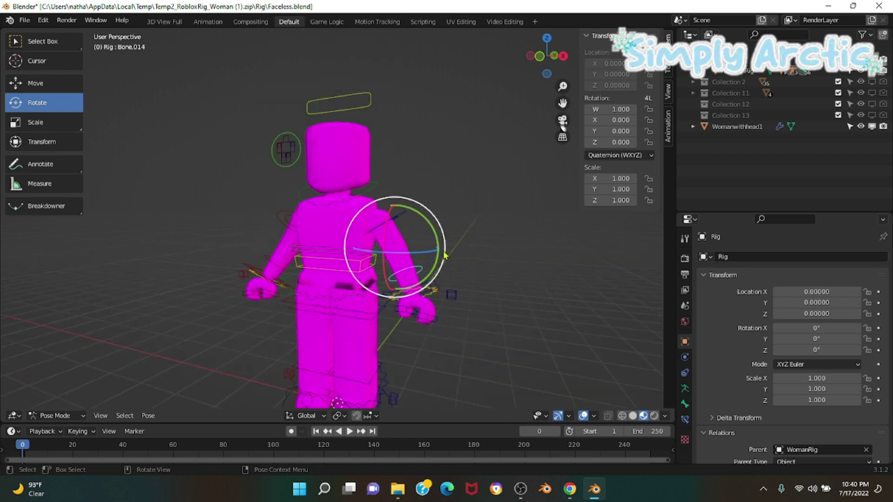
drag(438, 254, 580, 365)
scroll(370, 375, down, 1)
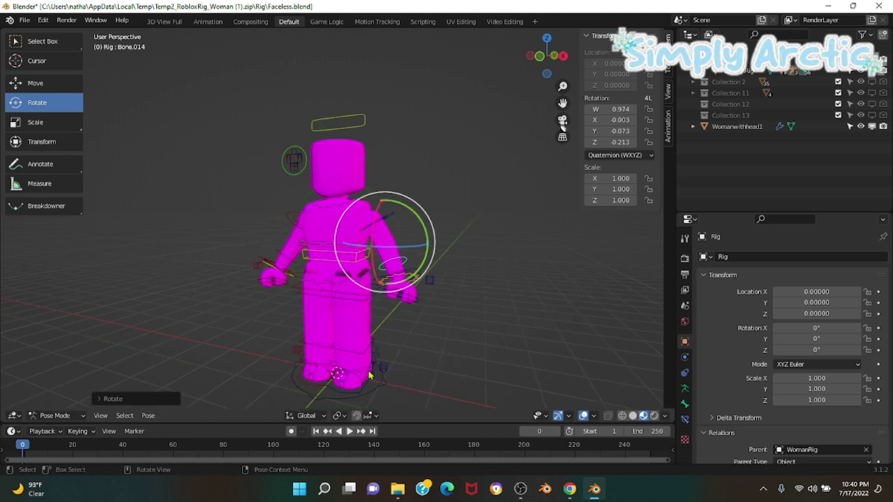
Rotate the left lower leg bone, Bone.007, to about W 0.894, X -0.449, and deselect it
click(363, 357)
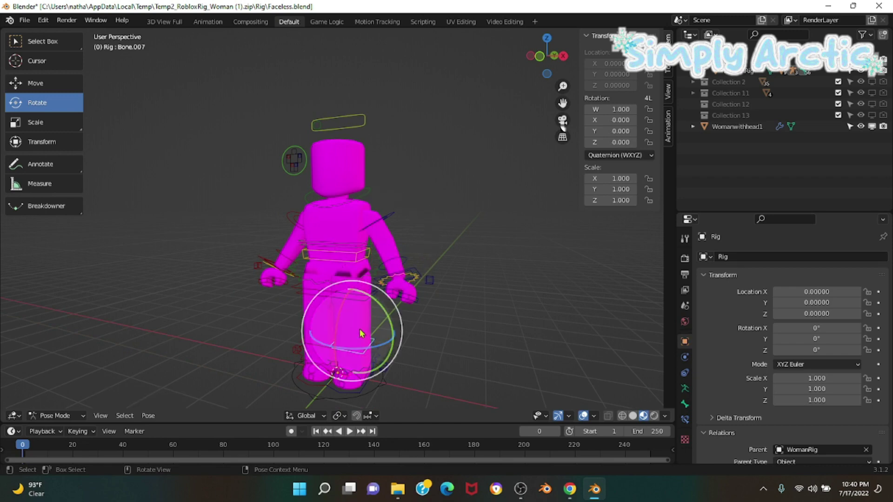
drag(345, 313, 393, 275)
click(464, 266)
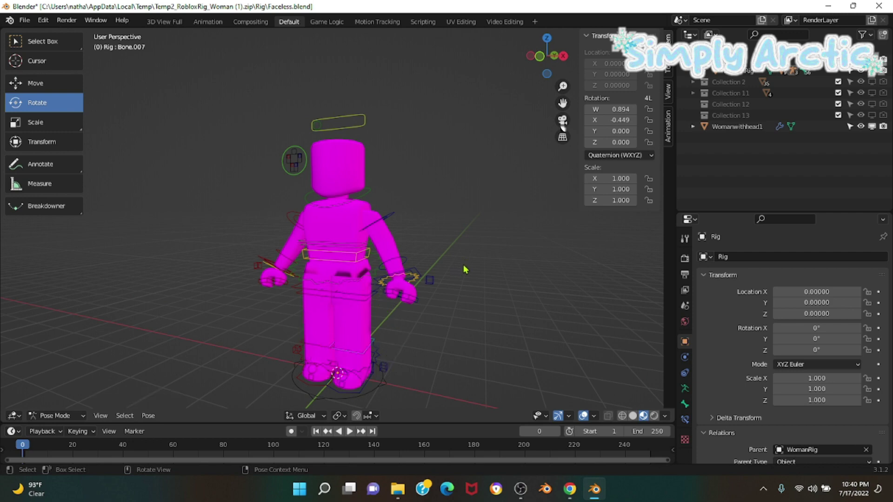
Rotate the left forearm bone, Bone.014, up in front of the chest to about W 0.723, X 0.588, Y 0.357, Z -0.062
click(393, 260)
drag(420, 240, 386, 251)
drag(355, 163, 355, 163)
click(433, 204)
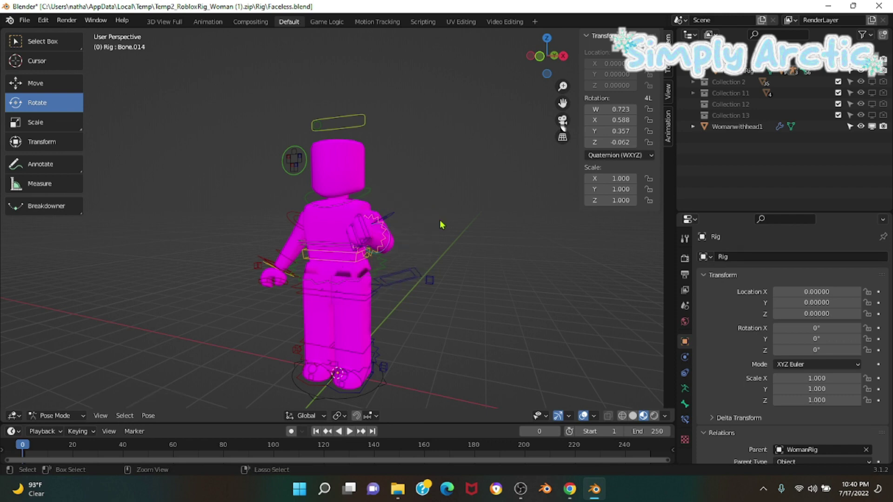
Undo the last left forearm rotations that raised the hand in front of the chest
key(ctrl+z)
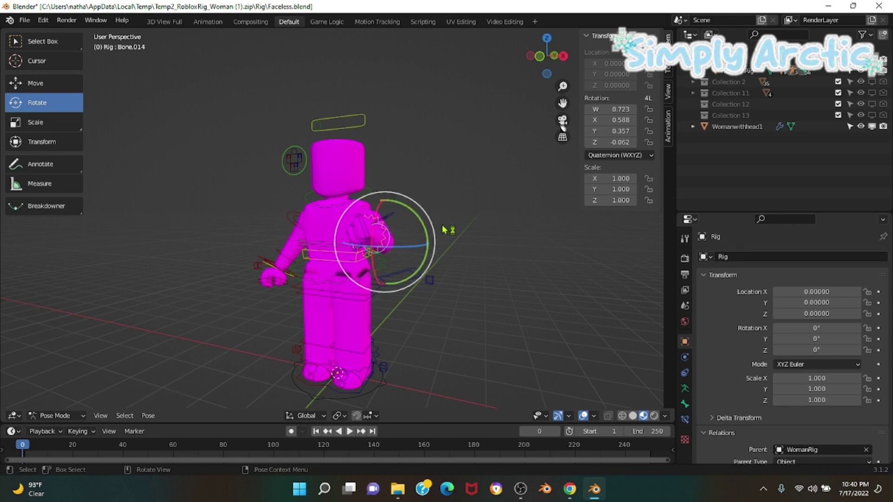
key(ctrl+z)
key(ctrl+z)
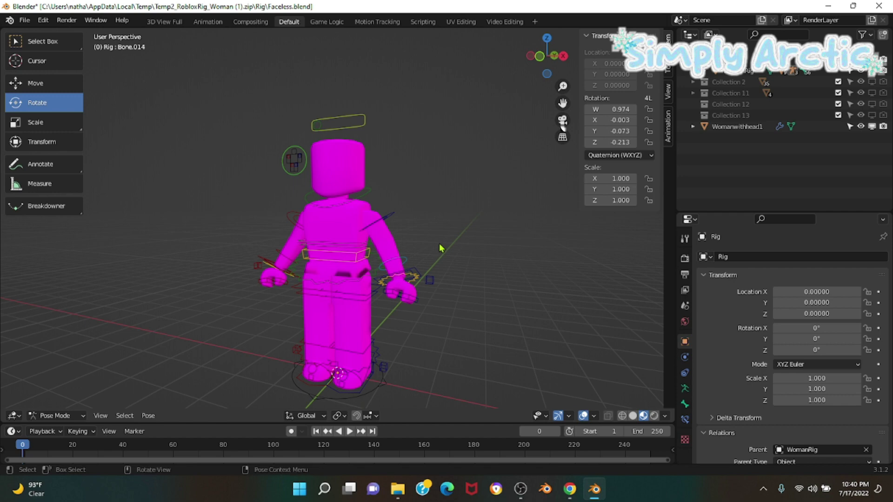
Examine the rig and its arm pose from the front and at an angle using walk navigation
right_click(418, 234)
key(Escape)
key(shift+grave)
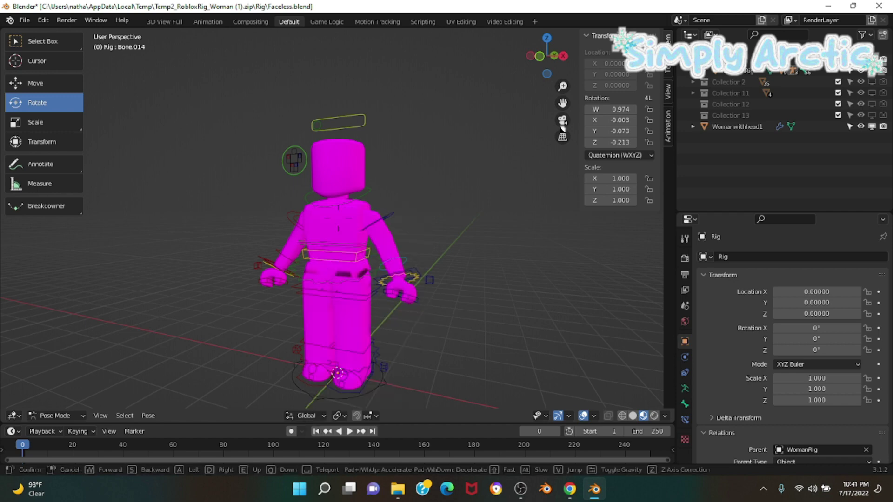
key(a)
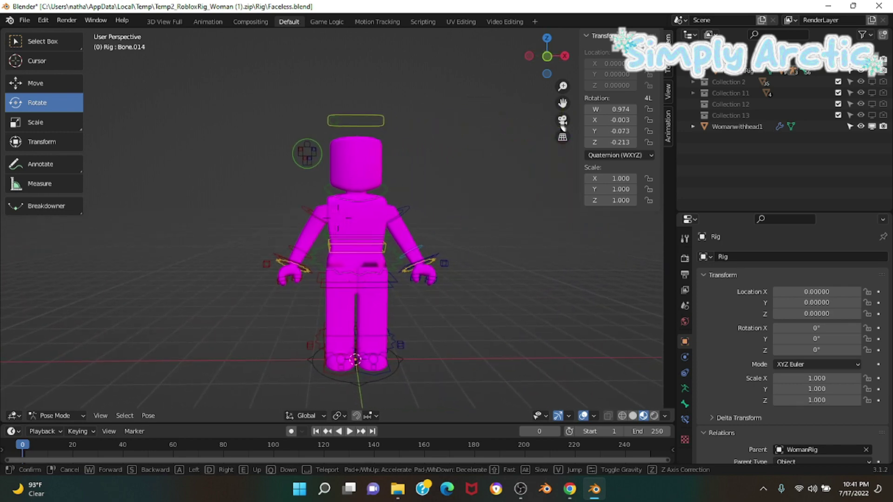
key(w)
key(s)
key(d)
click(562, 129)
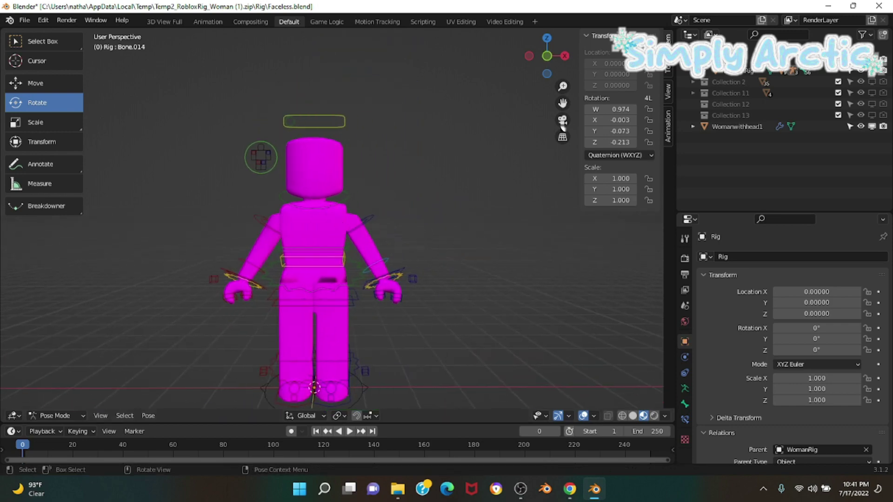
click(571, 489)
click(591, 492)
key(shift+grave)
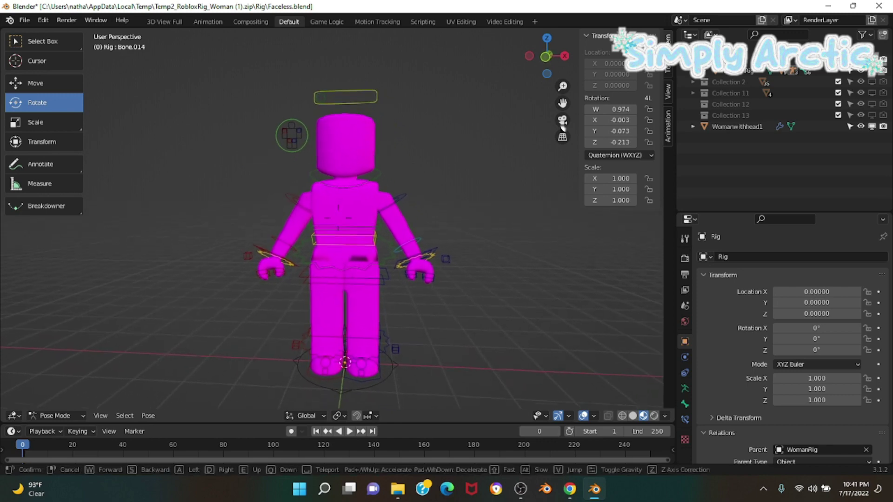
click(242, 143)
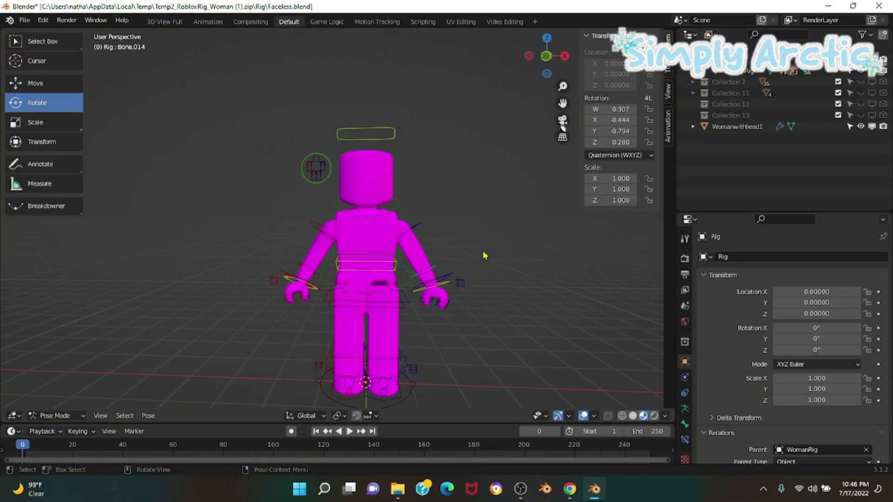
Rotate the left forearm bone, Bone.014, up and around global Z across the chest to about W -0.669, X -0.347, Y -0.620, Z 0.219
click(35, 84)
click(47, 109)
click(422, 273)
drag(434, 254, 453, 144)
key(shift+grave)
key(w)
key(Return)
key(r)
key(z)
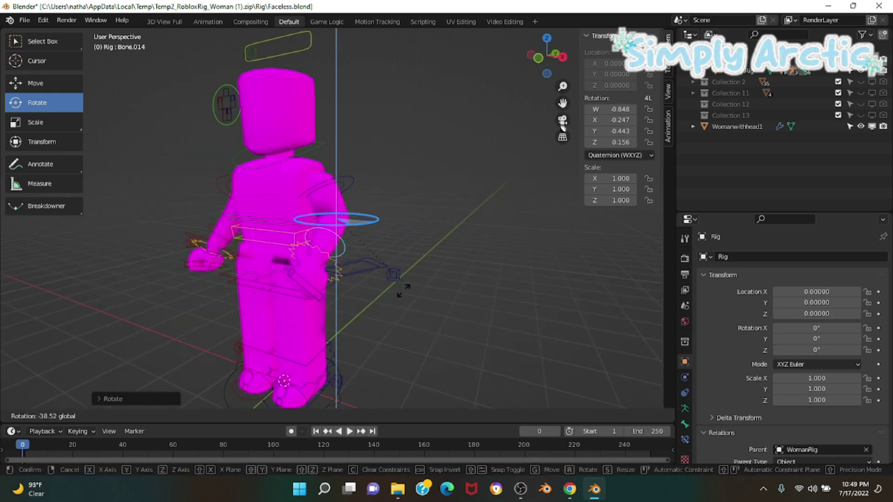
click(348, 251)
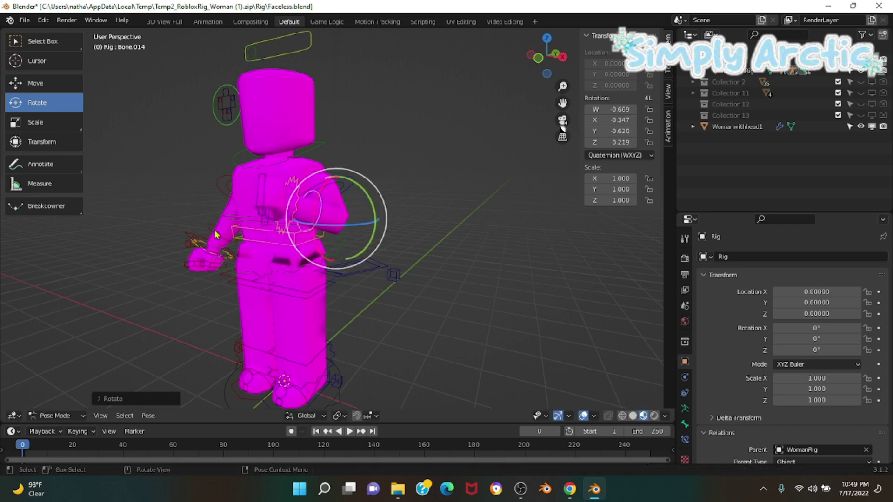
Rotate the rig's right forearm around the global Z axis and bend it up in front of the body
click(218, 235)
key(r)
key(z)
drag(210, 203, 239, 238)
middle_drag(239, 238, 339, 220)
drag(343, 217, 369, 230)
Trackball-rotate the left upper arm bone, Bone.013, to about W 0.823, X 0.149, Y 0.105, Z -0.538, raising the hand toward the face
key(shift+grave)
key(e)
key(w)
click(338, 218)
click(339, 228)
scroll(407, 246, down, 4)
click(438, 221)
key(r)
key(r)
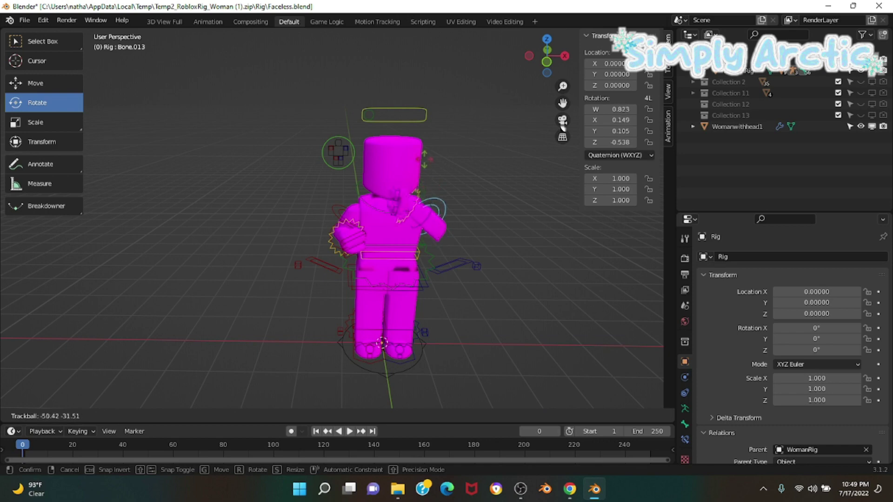
click(366, 210)
Rotate the right forearm bone, Bone.012, to about W 0.924, X -0.034, Y -0.378, Z -0.048
click(345, 223)
drag(346, 222, 353, 236)
key(shift+grave)
key(w)
key(a)
click(338, 218)
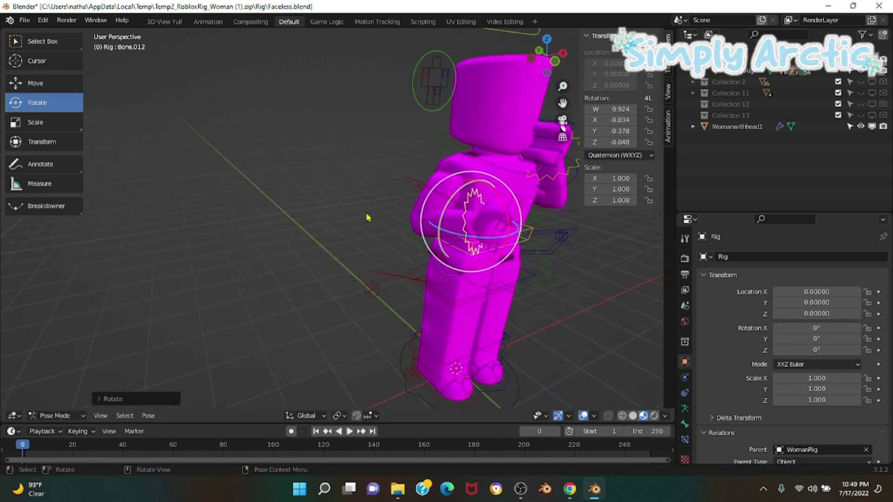
Rotate the right upper arm bone, Bone.011, to about W 0.554, X 0.239, Y -0.632, Z 0.487, and check the pose from the front
click(415, 238)
mouse_move(448, 237)
mouse_down()
mouse_move(484, 237)
mouse_move(466, 233)
mouse_move(447, 258)
mouse_move(455, 246)
mouse_up()
key(shift+grave)
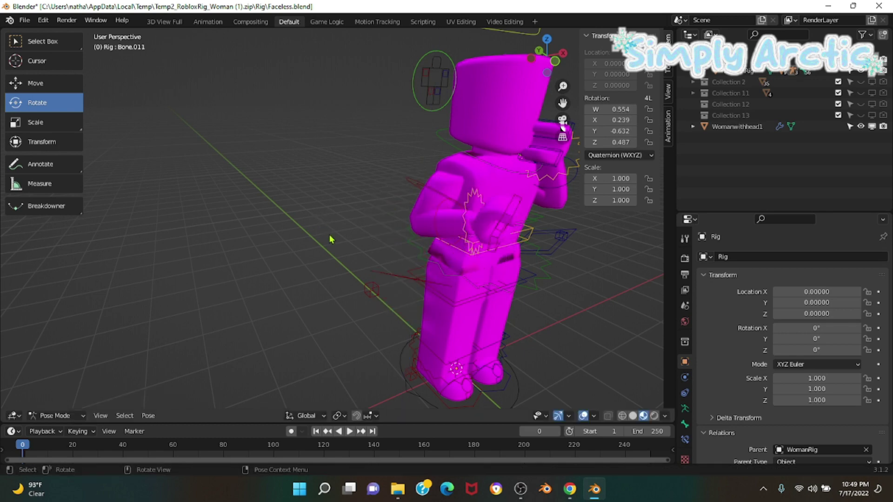
key(s)
key(d)
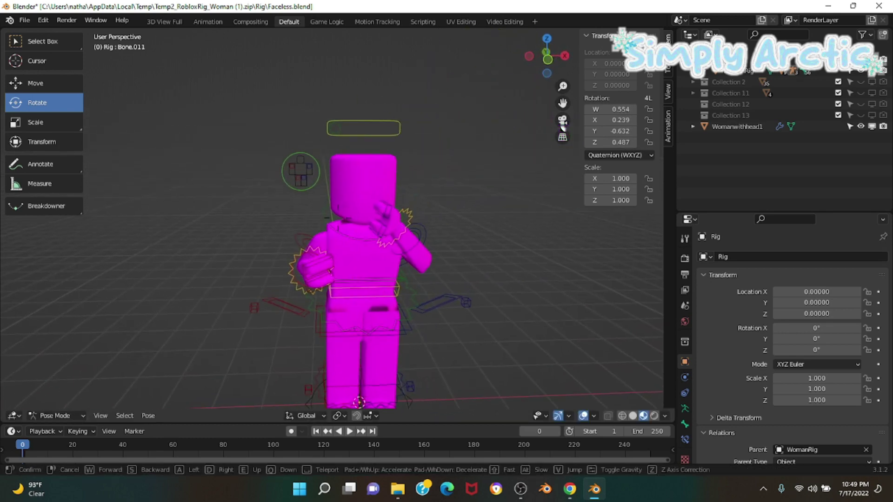
key(w)
key(grave)
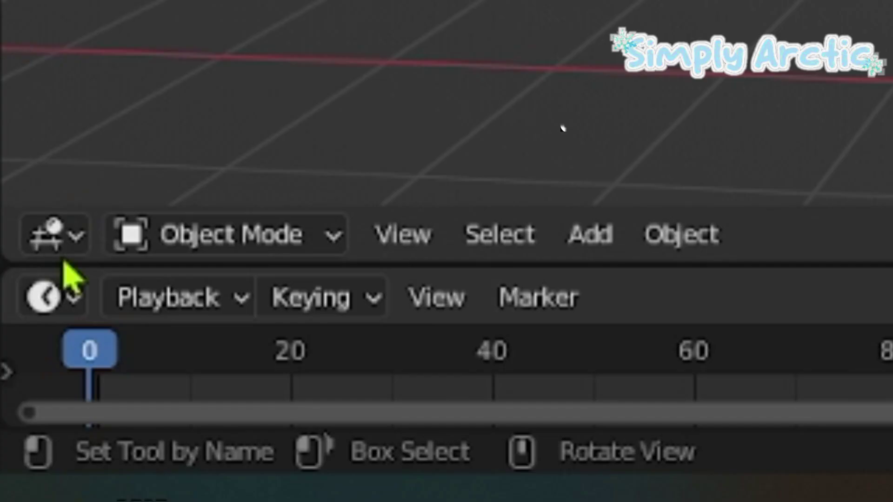
Change the 3D viewport to the Shader Editor and locate the Texture node feeding Mix Color/Diffuse in the Rigcreationsgirl1Mtl material
click(59, 224)
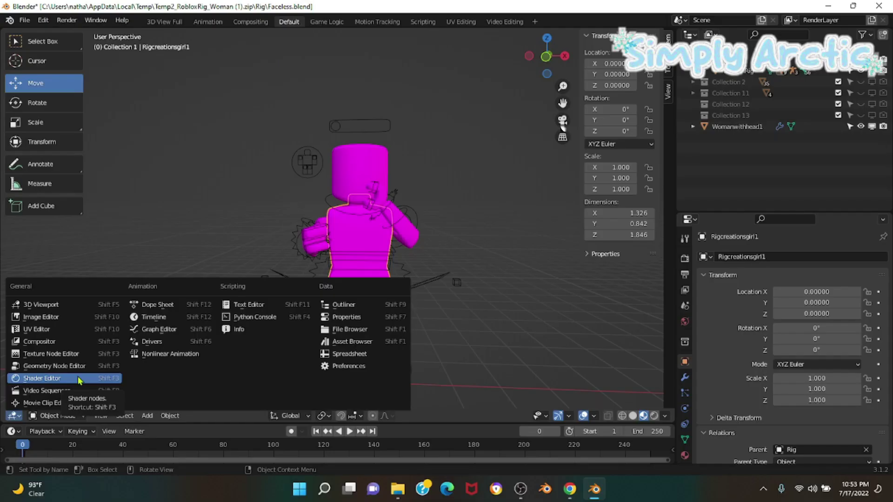
click(79, 381)
scroll(267, 209, down, 5)
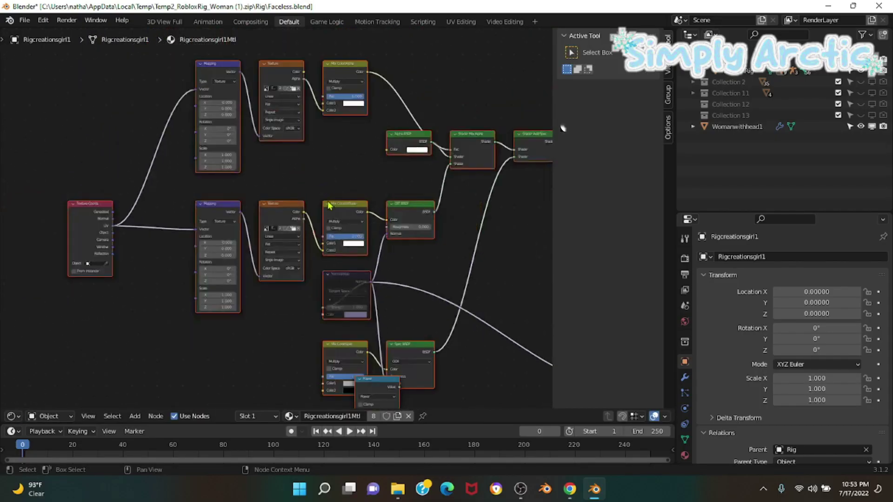
scroll(329, 205, down, 2)
middle_drag(484, 313, 457, 291)
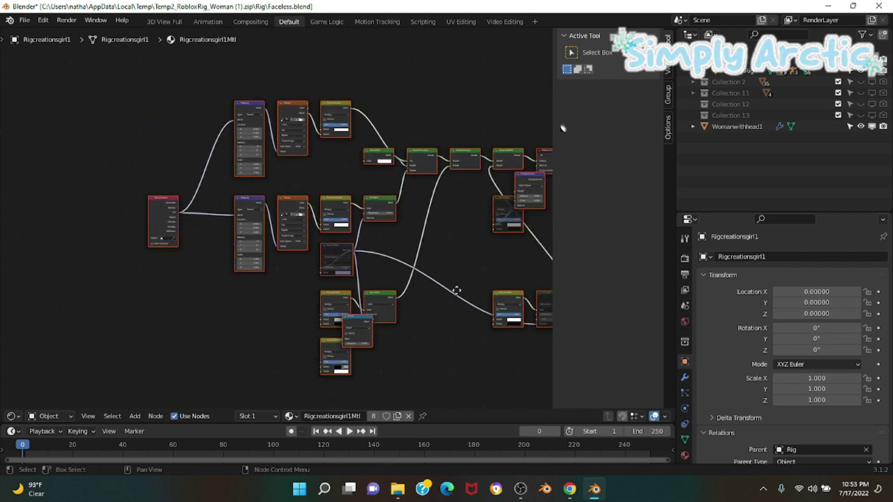
scroll(398, 297, up, 2)
scroll(404, 293, up, 5)
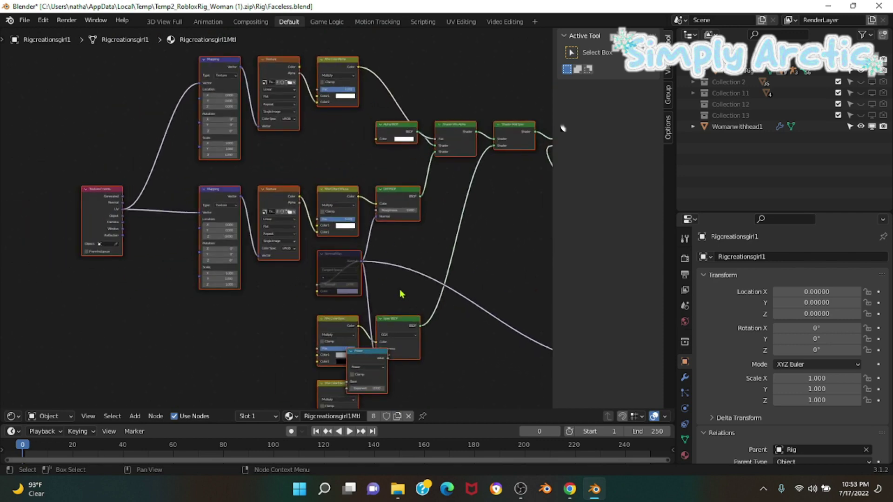
scroll(341, 136, down, 3)
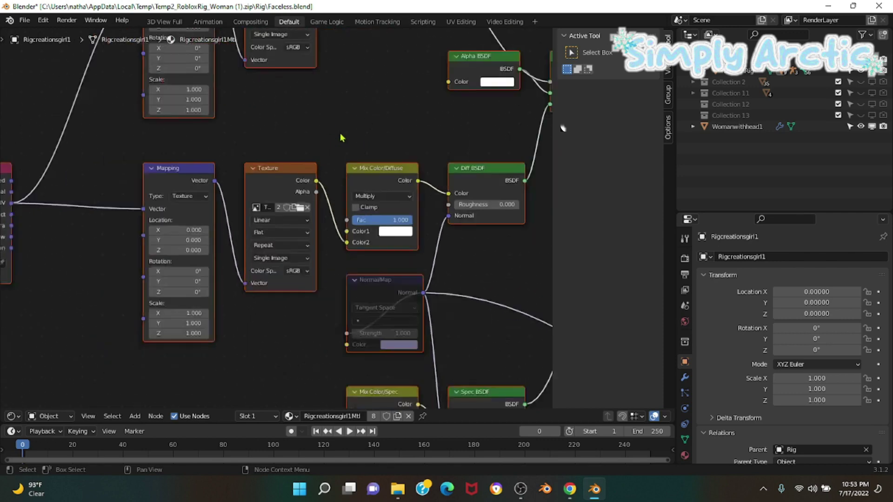
middle_drag(344, 120, 364, 180)
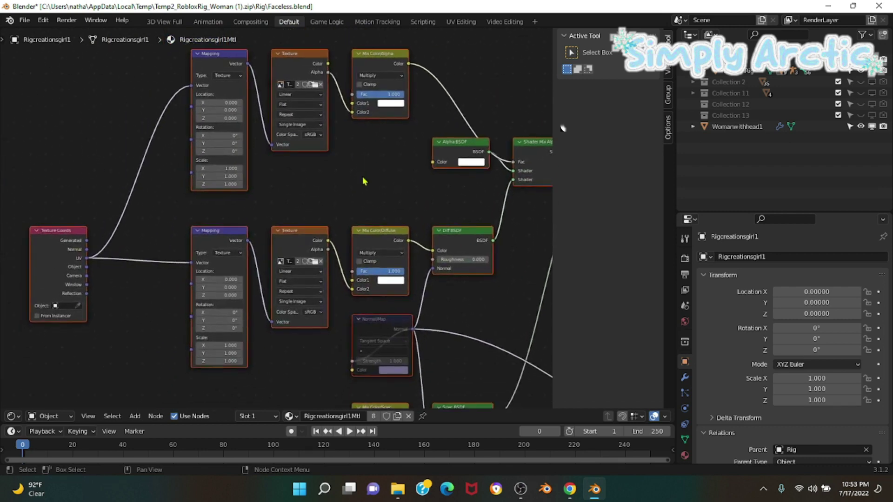
scroll(350, 294, up, 4)
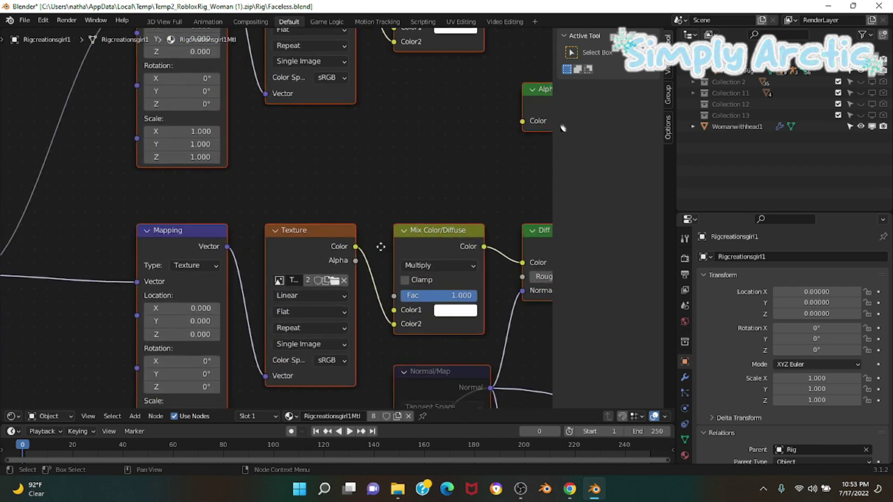
middle_drag(367, 223, 352, 317)
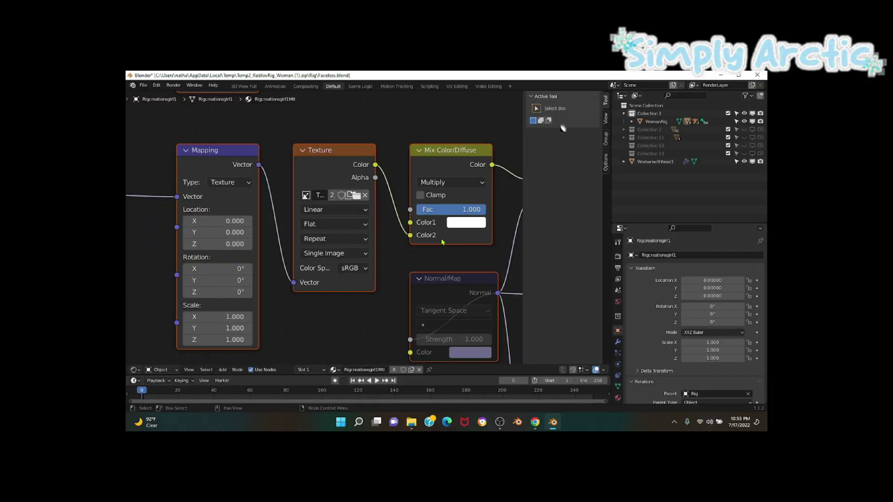
mouse_move(404, 171)
middle_down()
mouse_move(394, 247)
mouse_move(404, 160)
middle_up()
scroll(392, 200, up, 2)
scroll(371, 181, up, 1)
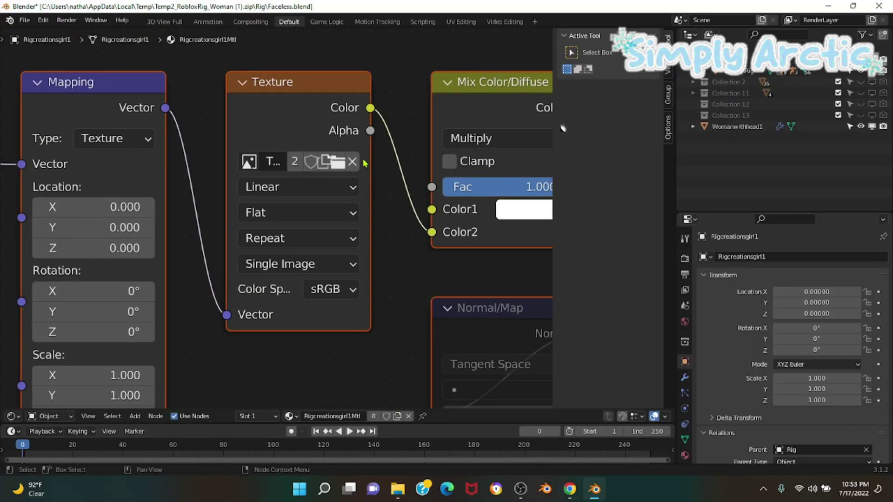
Load Handle3_diff.png from the Documents\GFX folder into the Texture node feeding Mix Color/Diffuse
click(339, 162)
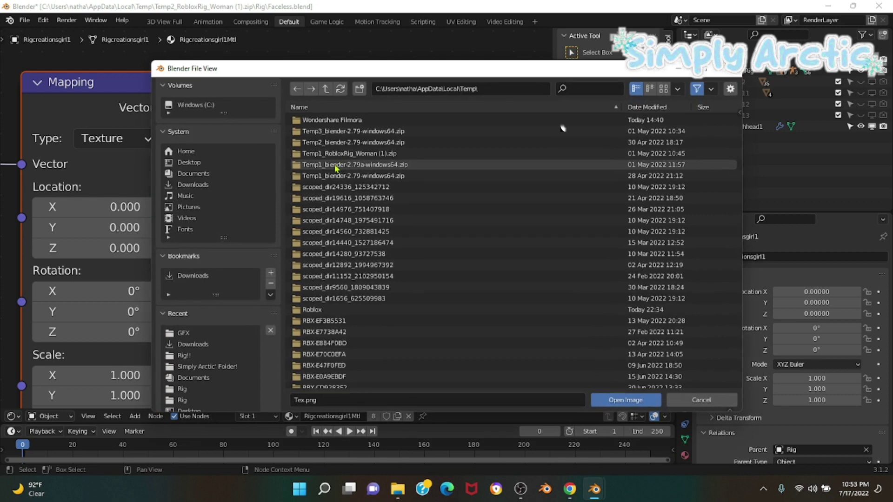
click(199, 333)
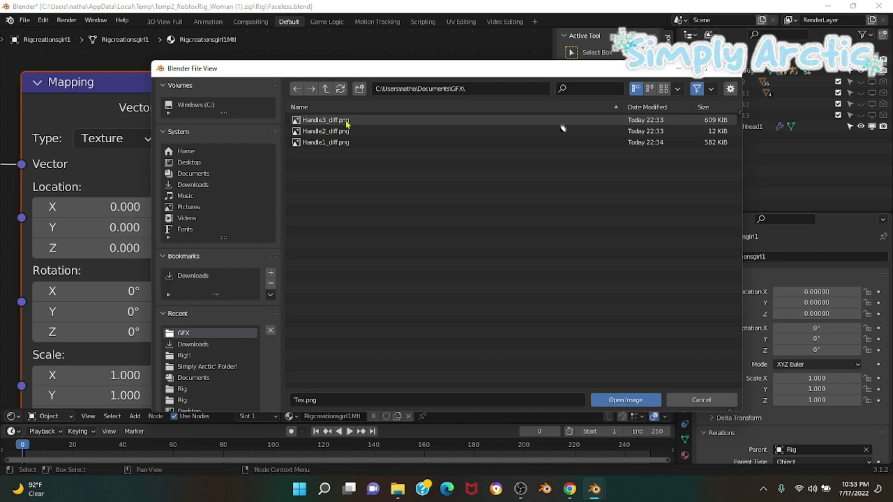
click(367, 122)
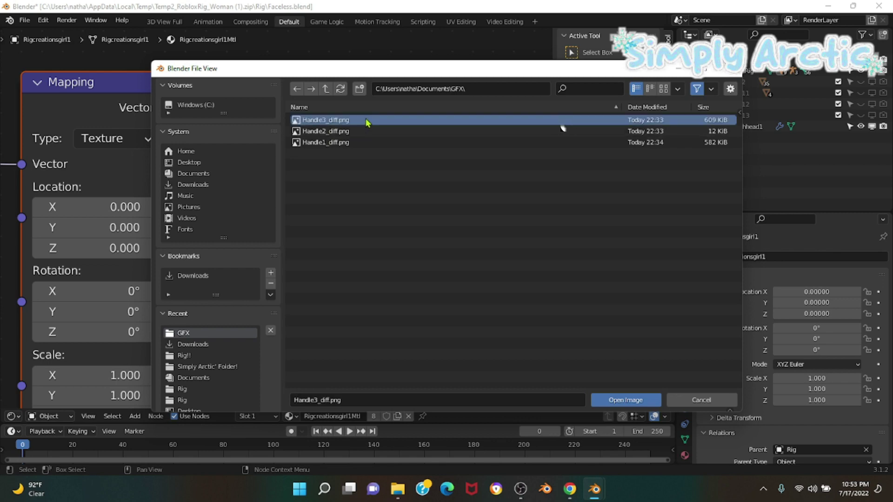
click(647, 400)
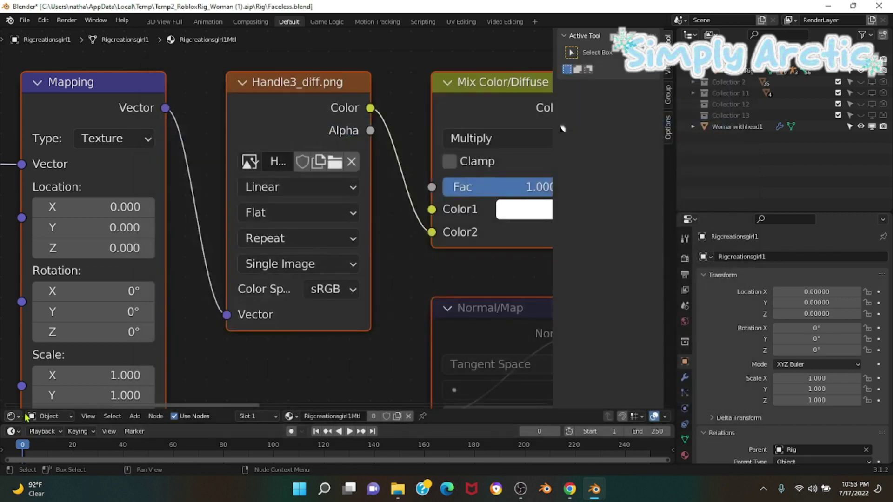
Return the editor to the 3D Viewport and inspect the textured avatar from the side and front
click(11, 416)
click(42, 306)
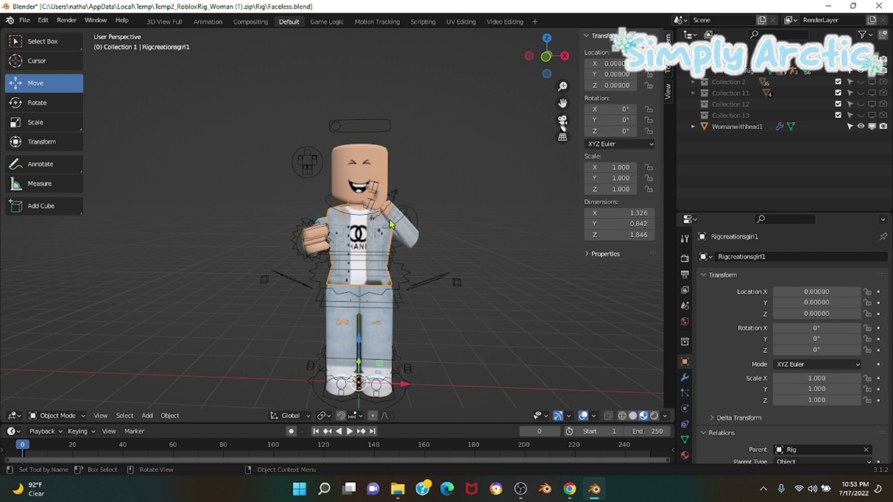
key(shift+grave)
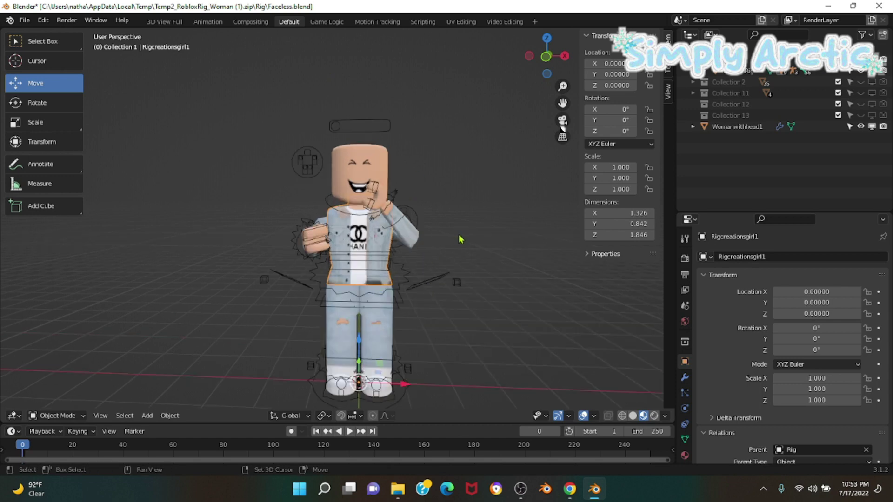
key(w)
key(s)
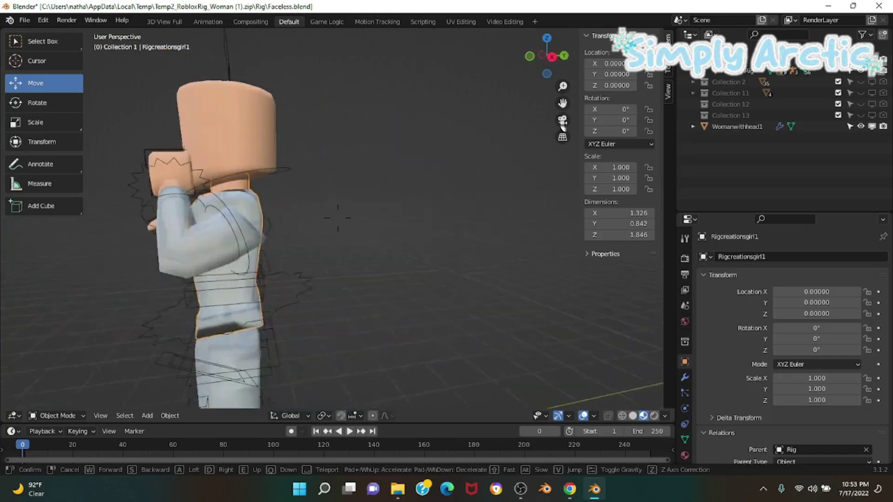
key(a)
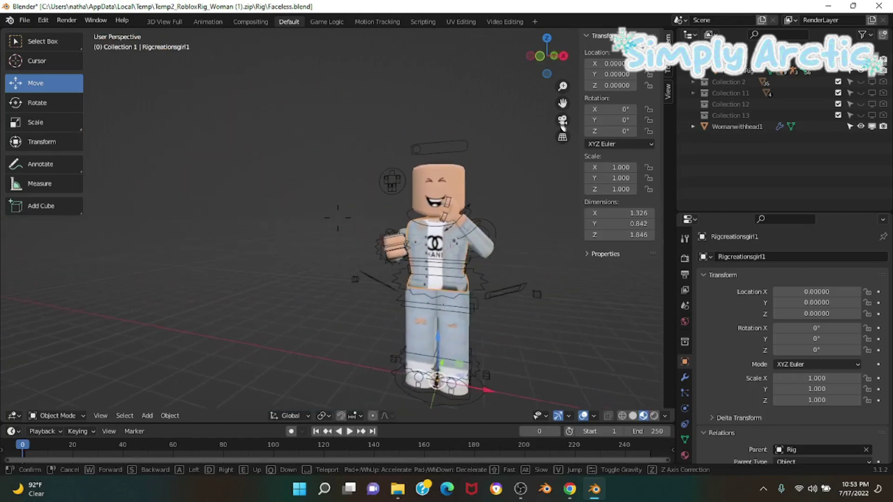
key(w)
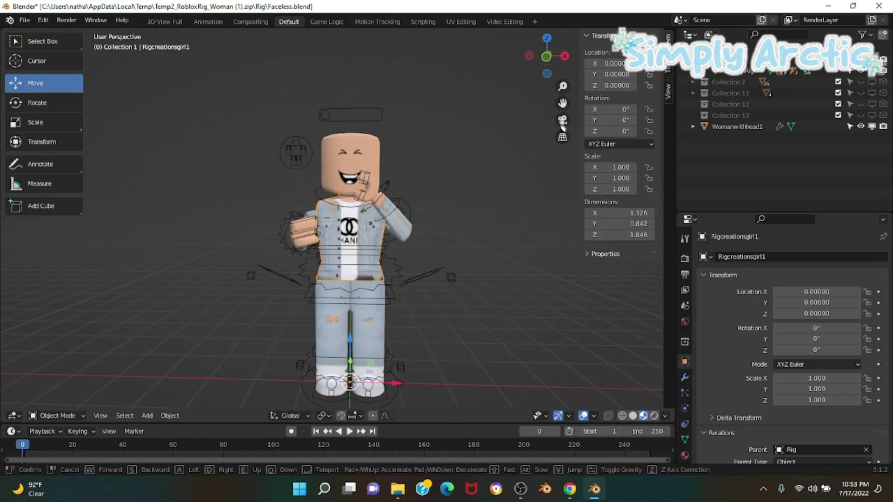
click(345, 193)
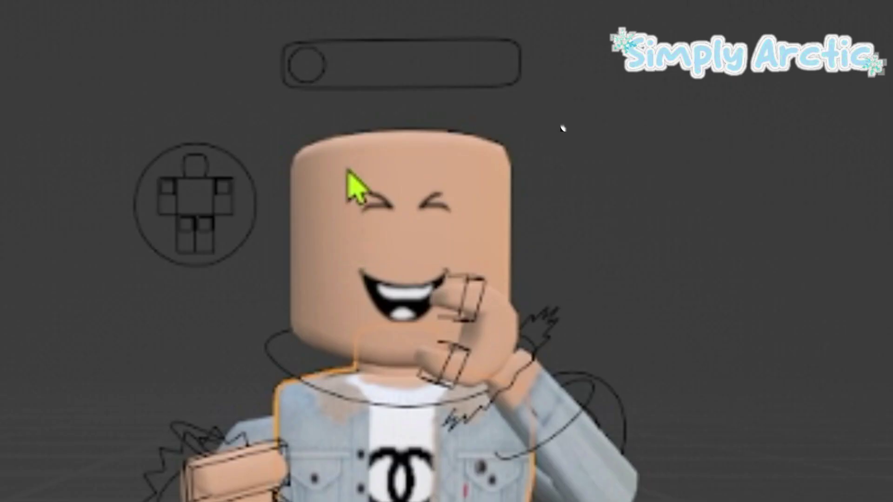
Delete the avatar's head mesh, Womanwithhead1
click(363, 153)
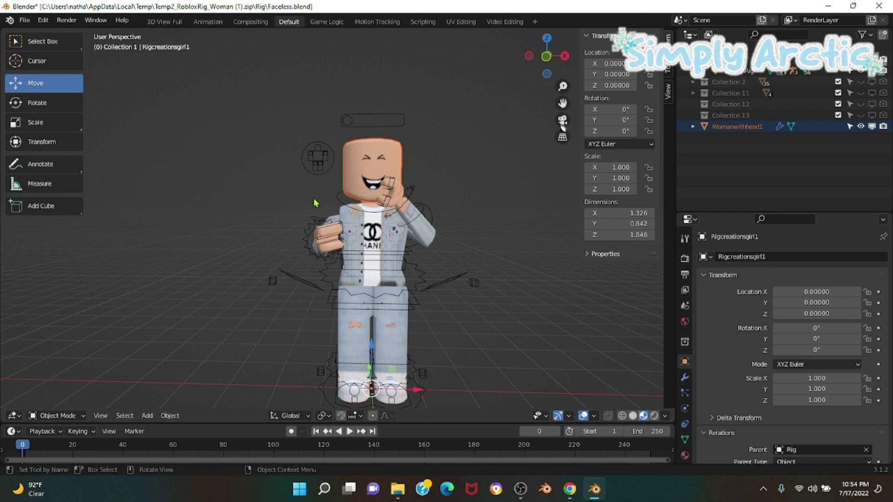
key(Delete)
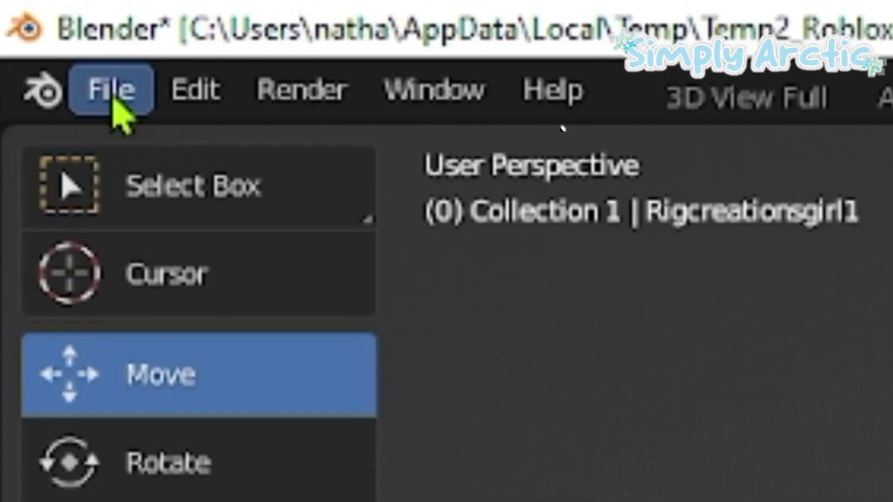
Import the Wavefront model Arctic hed!.obj from the Documents\GFX folder
click(25, 22)
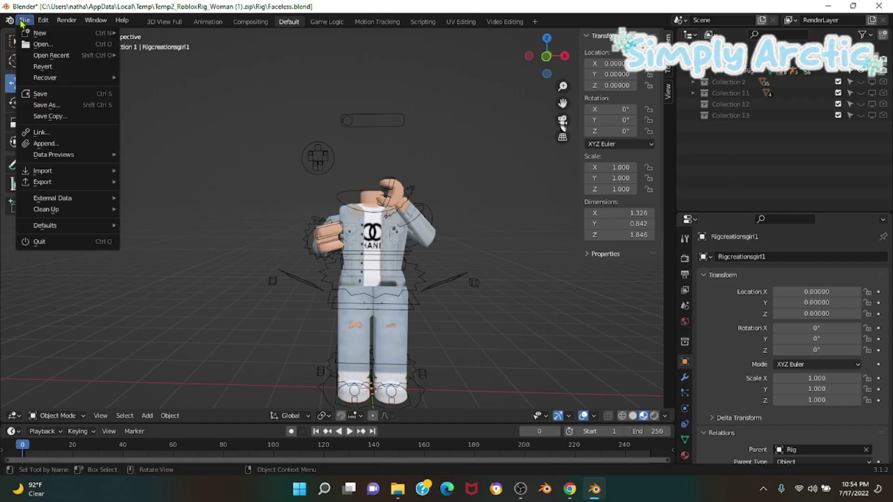
mouse_move(95, 172)
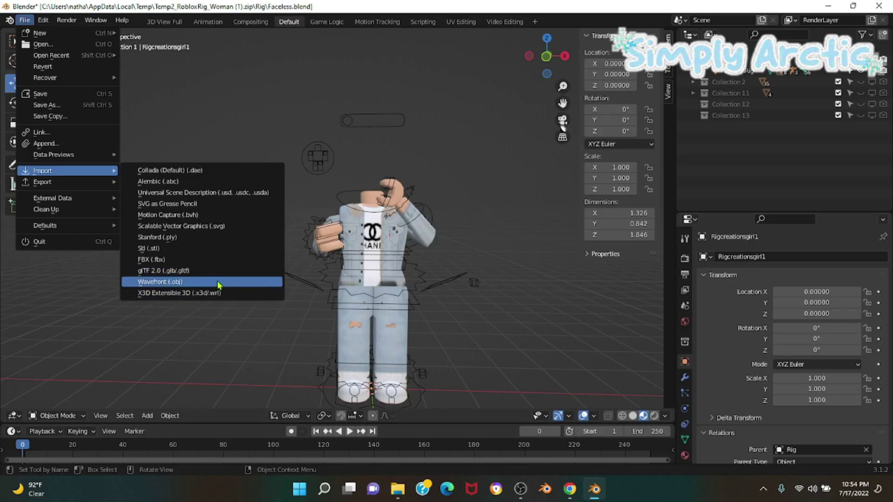
click(186, 281)
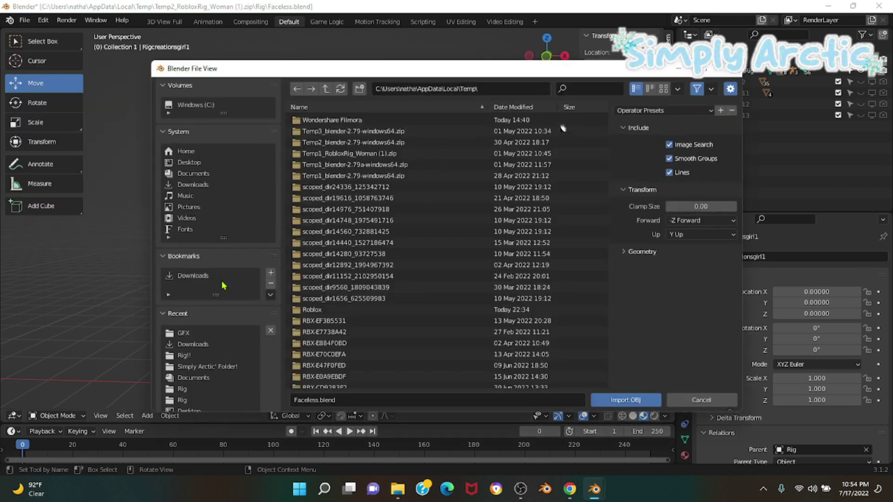
click(218, 332)
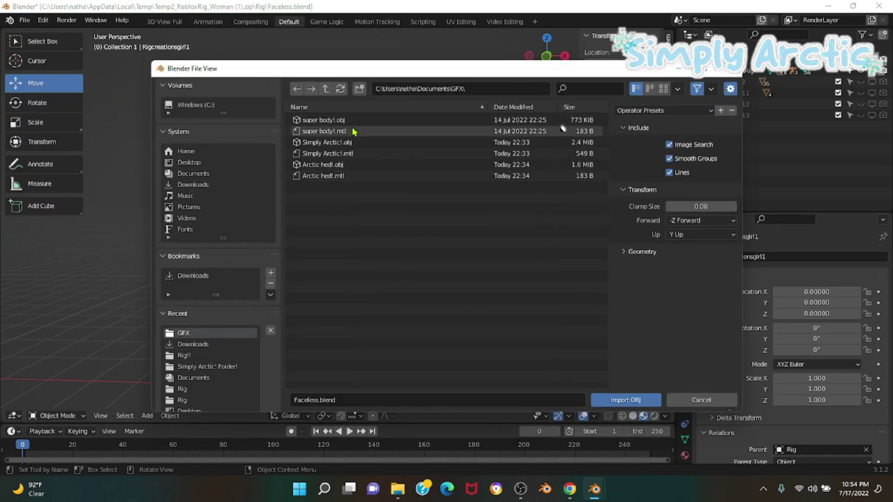
click(376, 169)
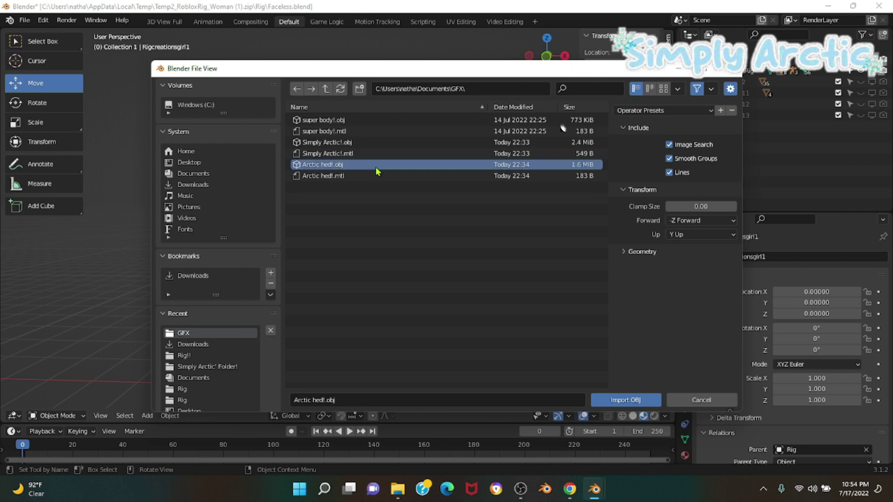
click(606, 399)
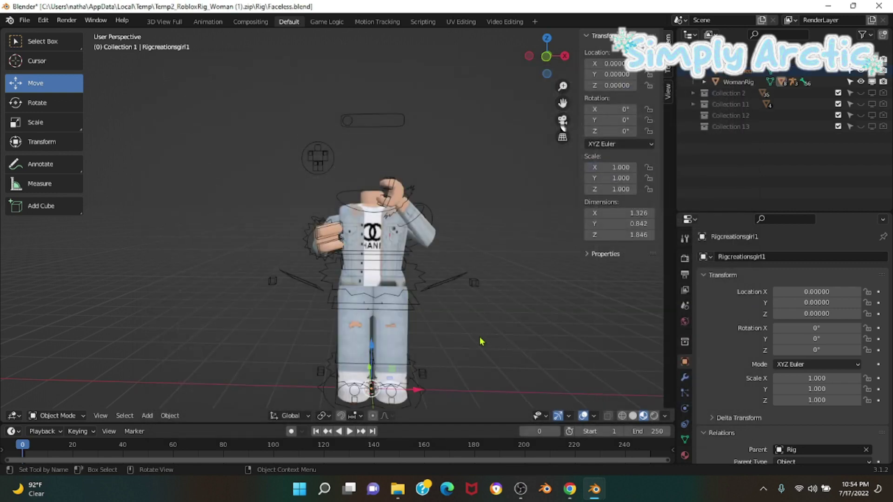
Rotate the imported head so its face points the same way as the avatar's body
scroll(478, 338, down, 7)
scroll(437, 311, up, 3)
scroll(415, 300, down, 3)
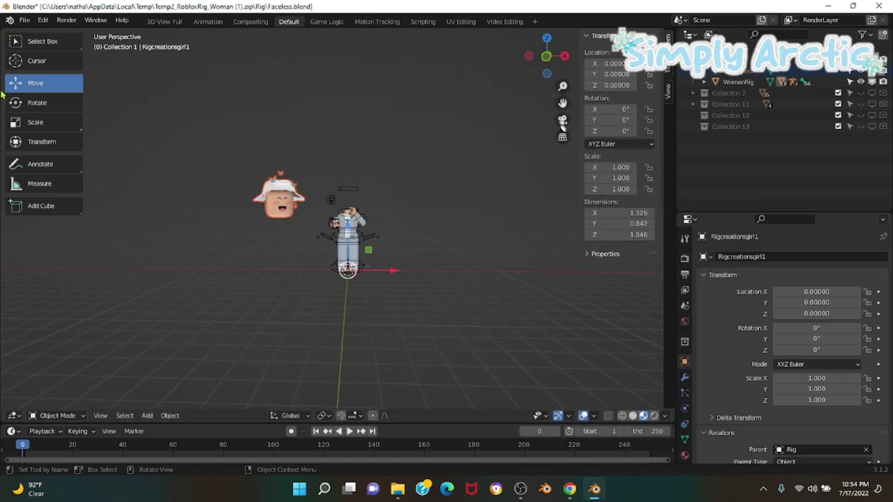
click(49, 109)
scroll(392, 258, up, 2)
drag(343, 294, 383, 250)
scroll(394, 259, up, 2)
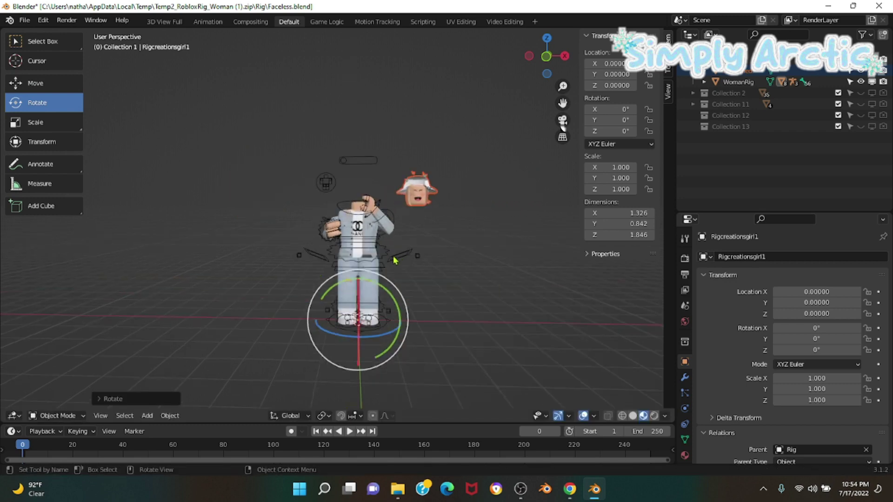
Move the imported head along X and Z until it lines up above the avatar's neck in front view
click(29, 84)
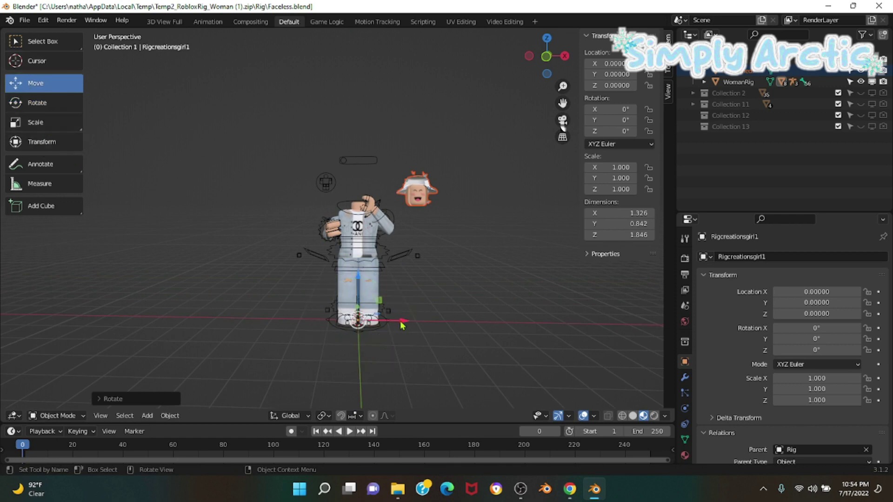
drag(402, 326, 301, 336)
mouse_move(261, 279)
mouse_down()
mouse_move(261, 259)
mouse_move(262, 269)
mouse_up()
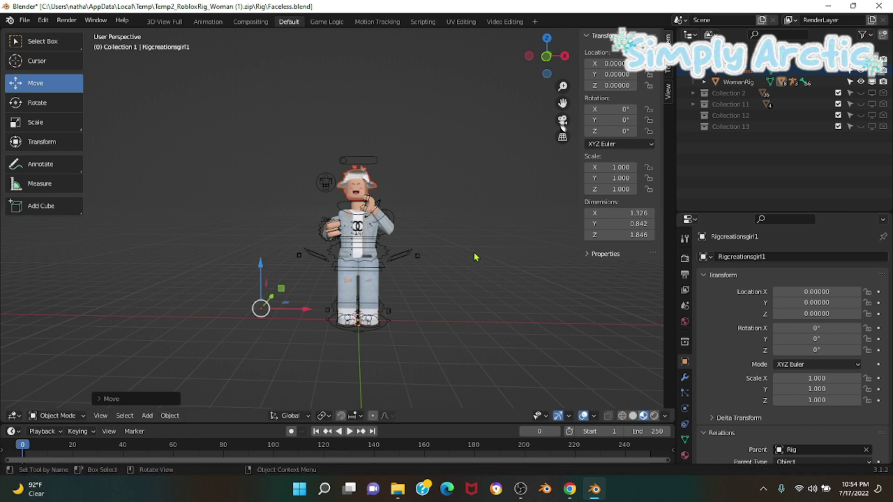
Viewing from the side, move the head along Y over the avatar's neck and adjust its height
key(shift+grave)
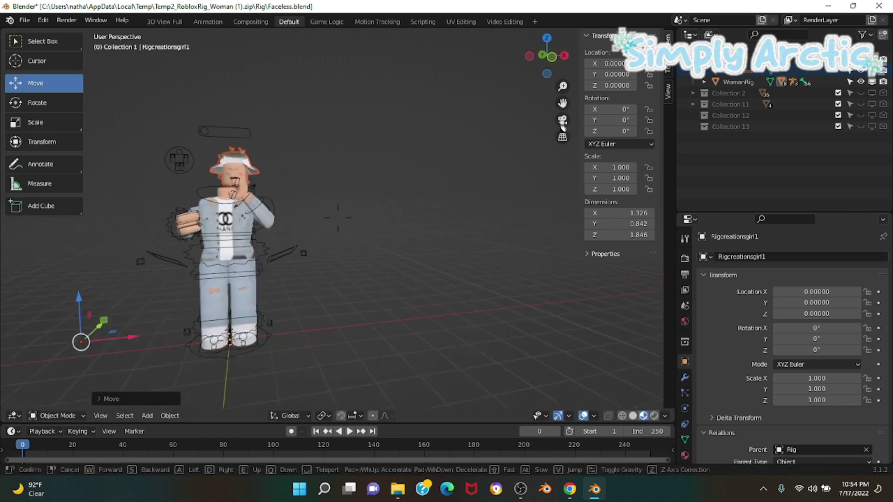
key(w)
key(a)
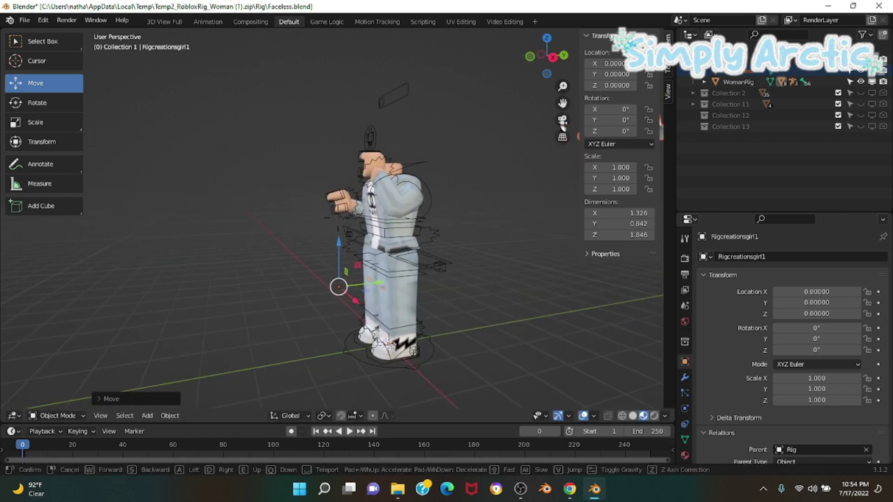
click(392, 270)
drag(374, 285, 48, 314)
drag(161, 263, 160, 271)
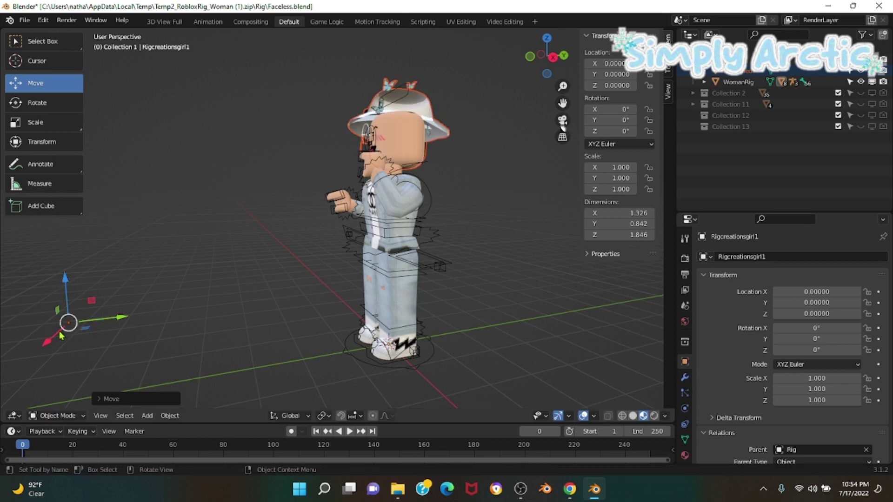
drag(60, 332, 57, 333)
Viewing from the front, fine-tune the head's position so it sits centred on the neck
key(shift+grave)
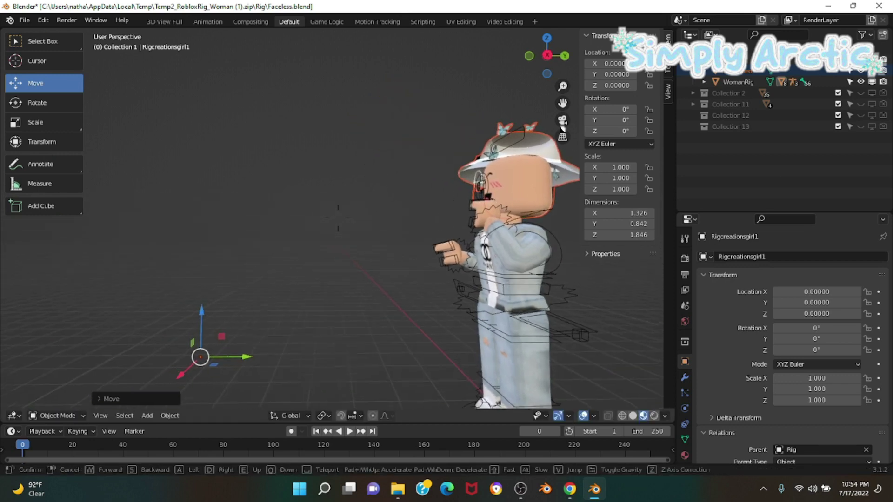
key(w)
key(a)
key(s)
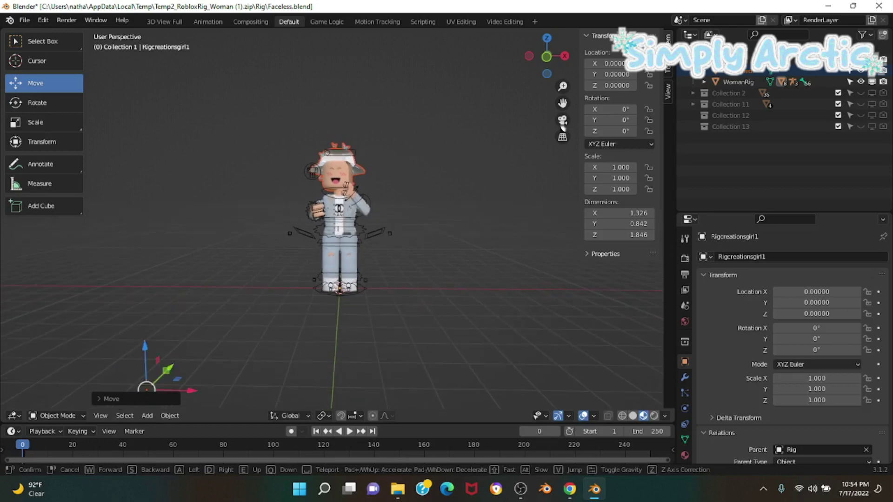
click(223, 330)
drag(207, 363, 199, 350)
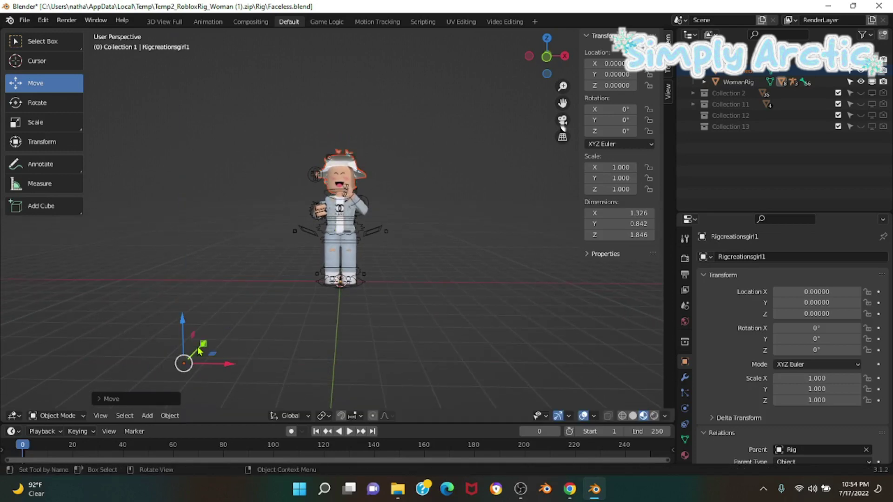
Viewing from the side, nudge the head slightly forward along Y on the neck and deselect it
key(shift+grave)
key(w)
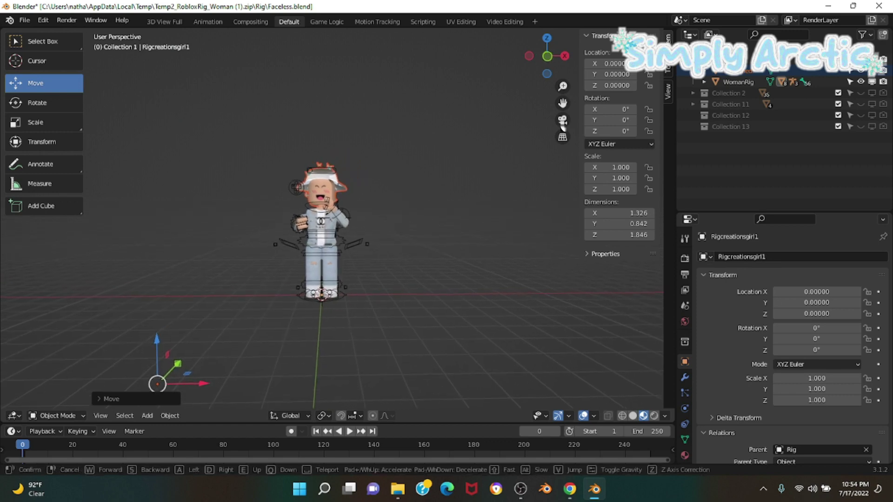
key(d)
click(338, 218)
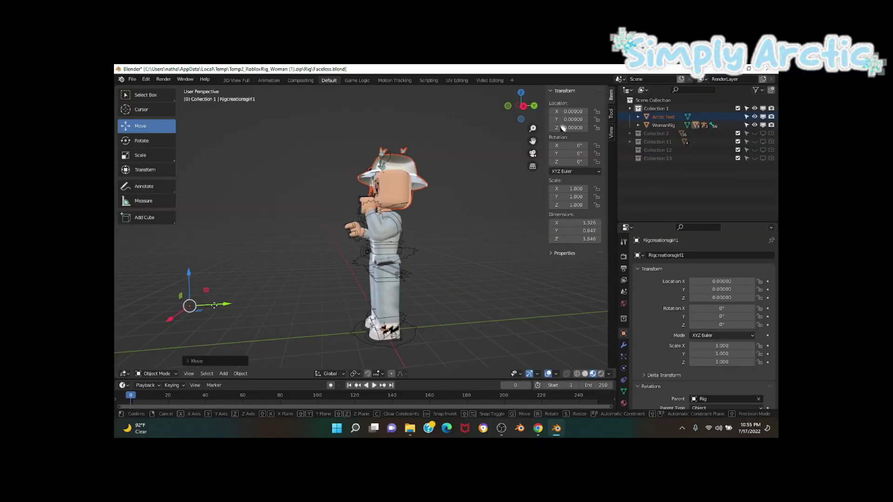
drag(148, 322, 139, 323)
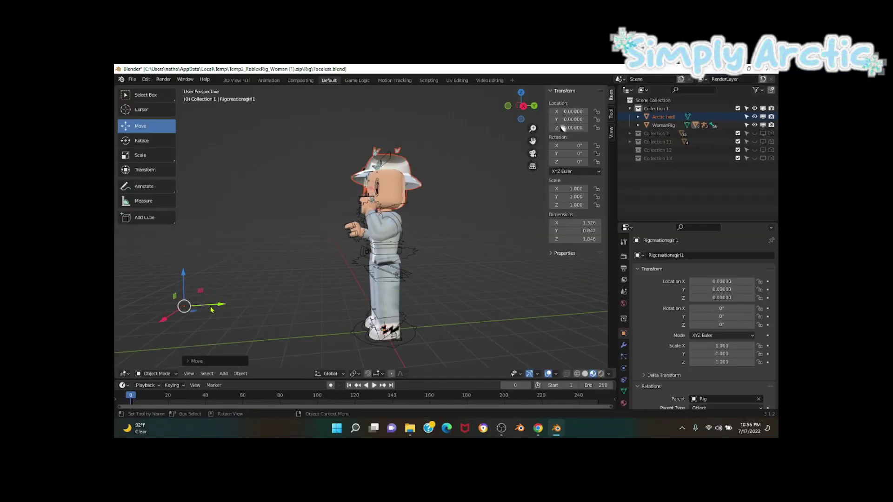
click(155, 257)
Face the whole avatar from the front and add a camera to the scene
key(shift+grave)
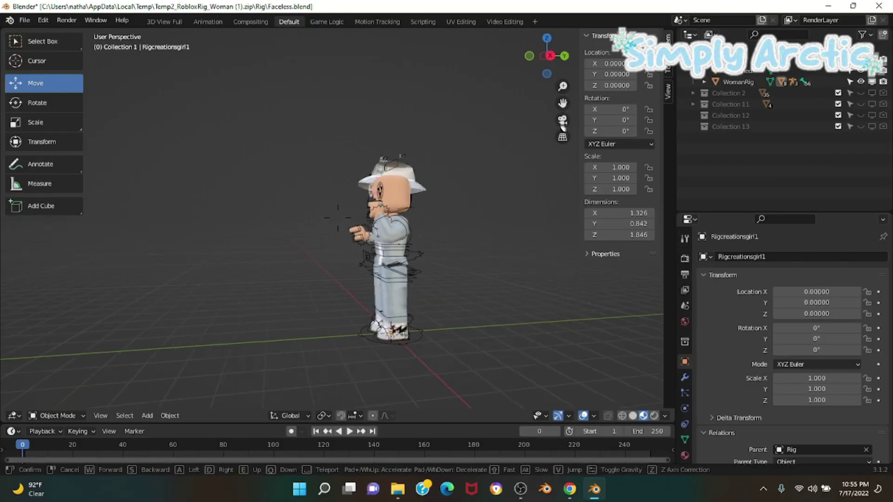
key(d)
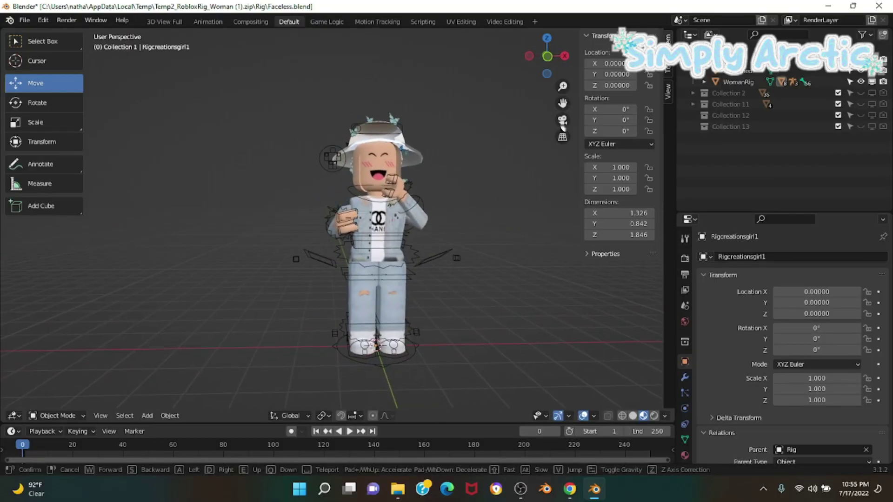
key(w)
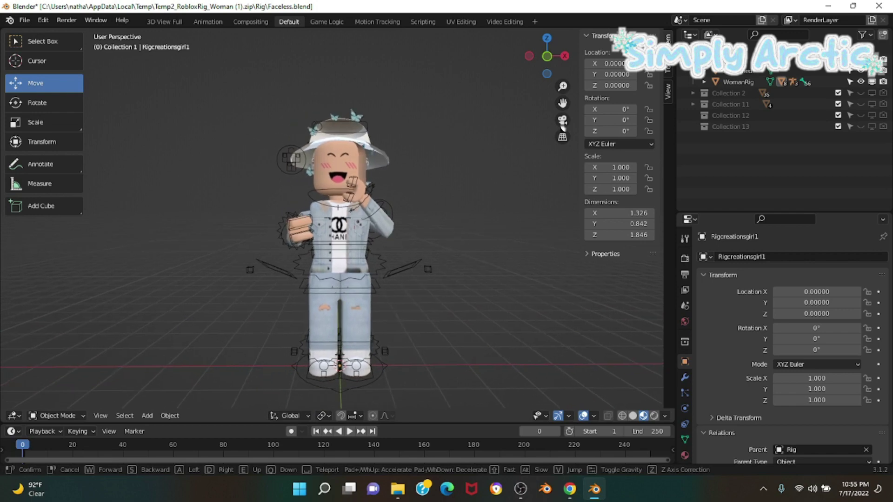
click(327, 154)
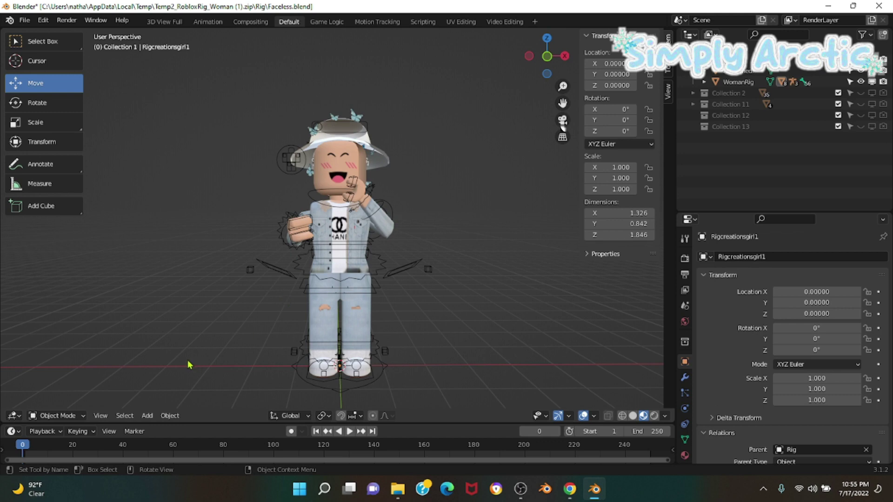
click(128, 416)
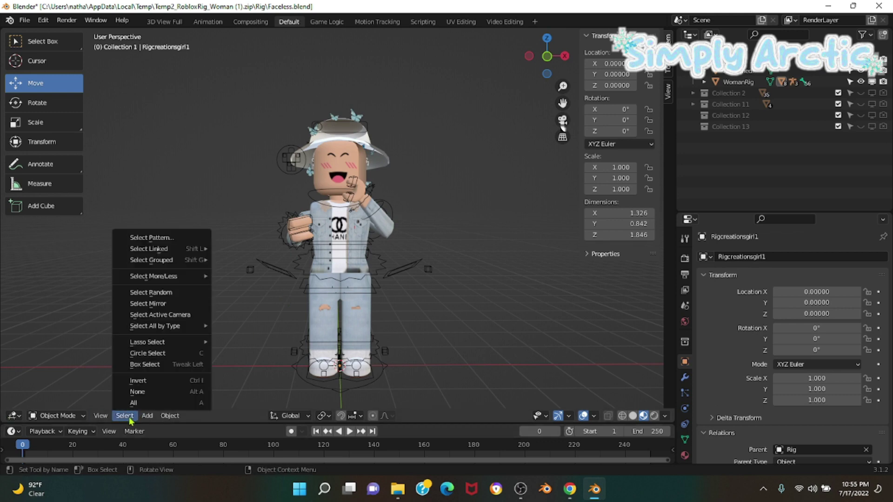
click(132, 417)
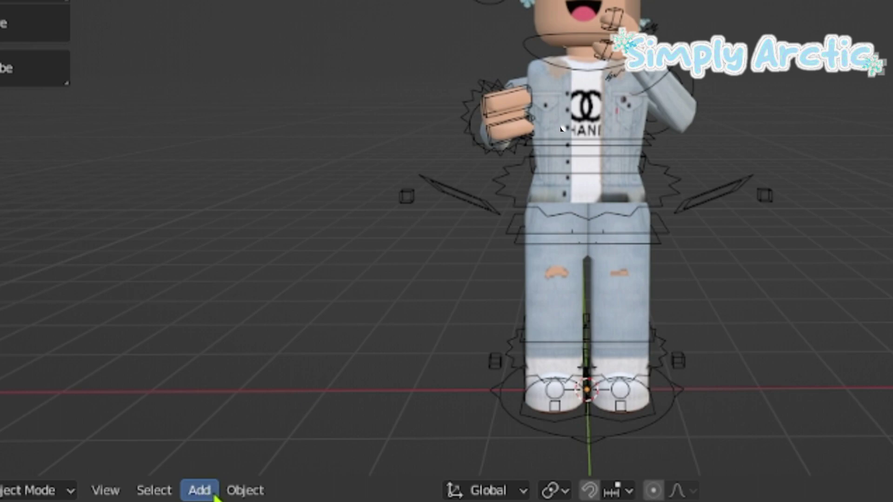
click(214, 494)
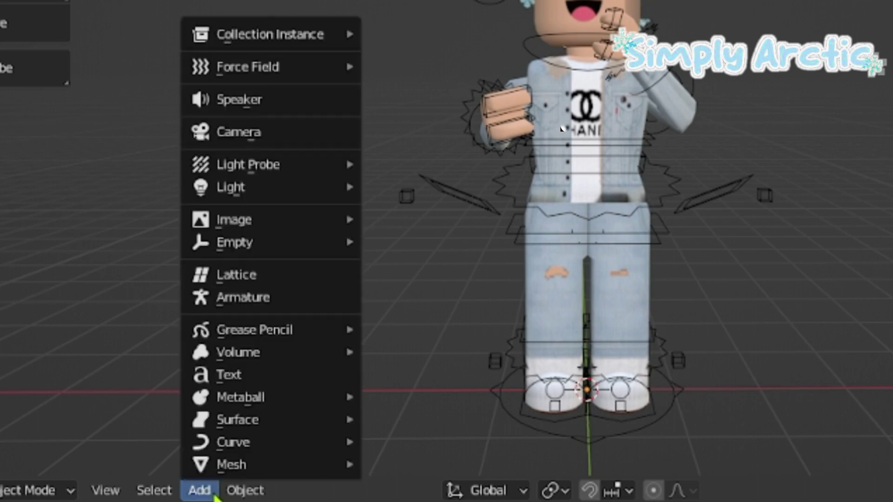
click(239, 134)
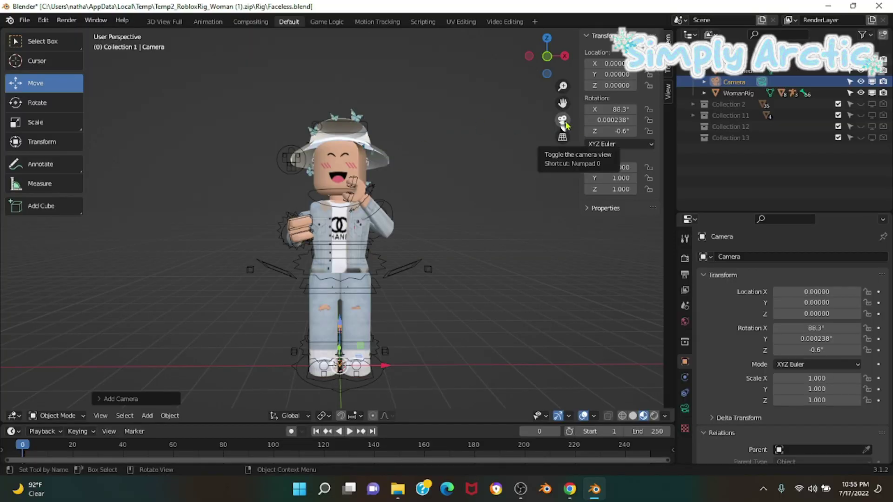
Looking through the camera, fly it back and up to about Y -12.1, Z 4.44 to frame the avatar's head and torso
click(563, 122)
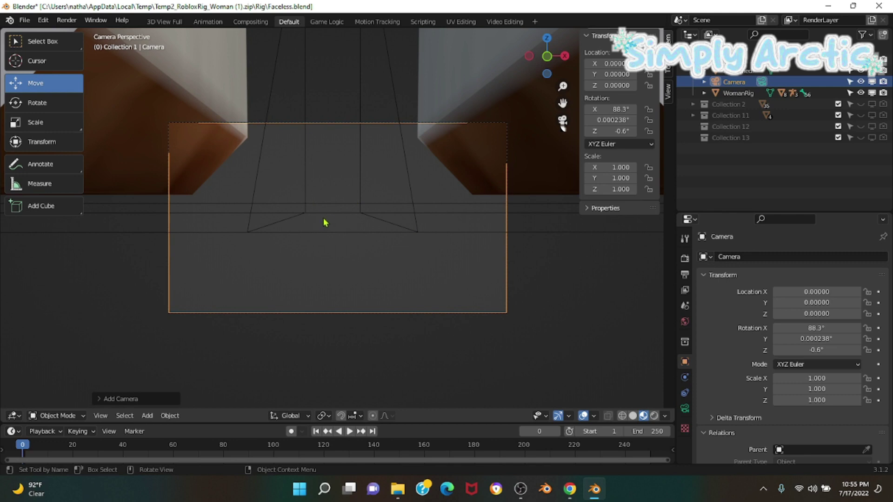
key(shift+grave)
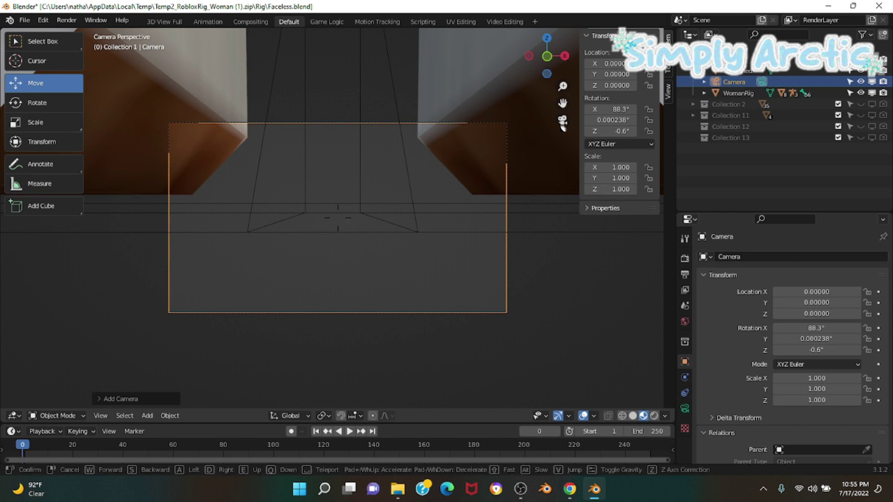
key(s)
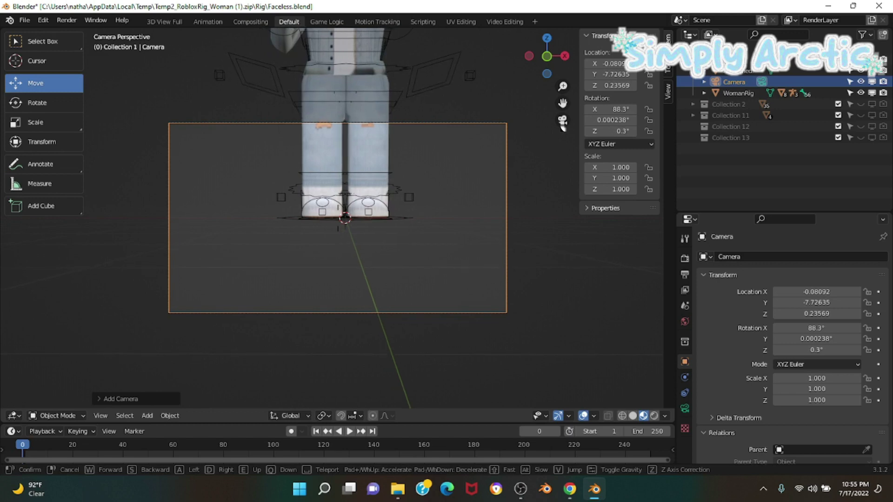
key(e)
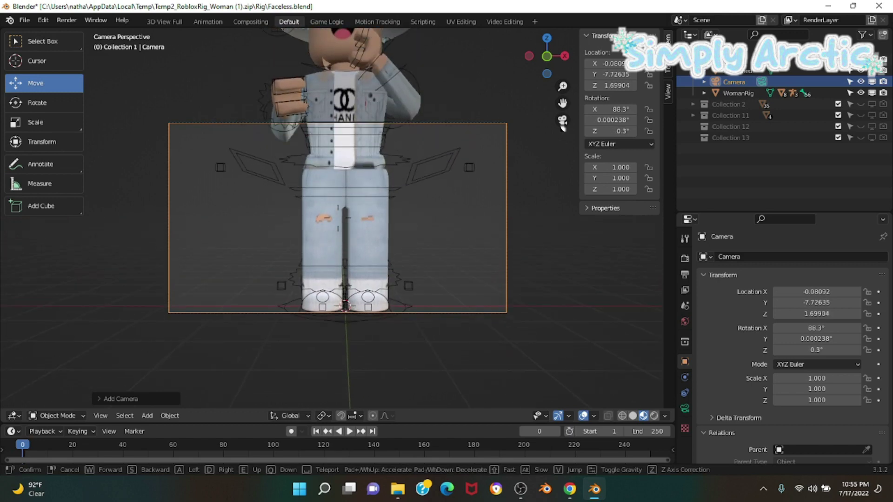
key(s)
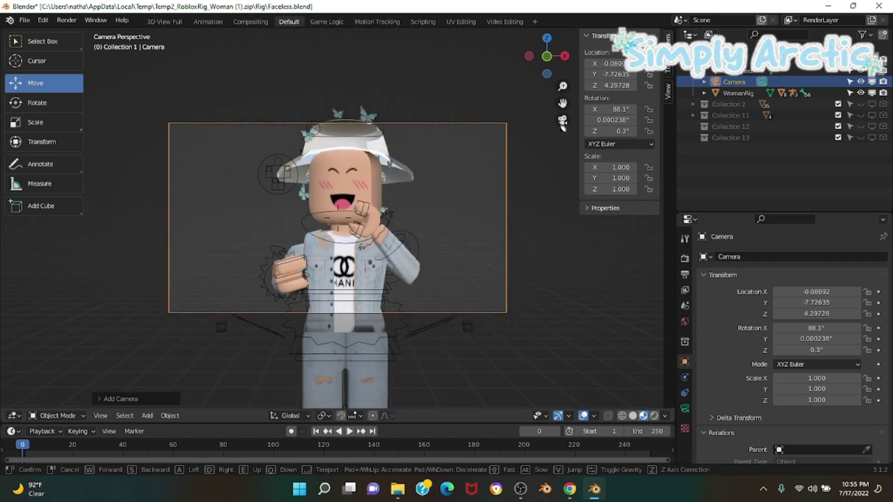
key(s)
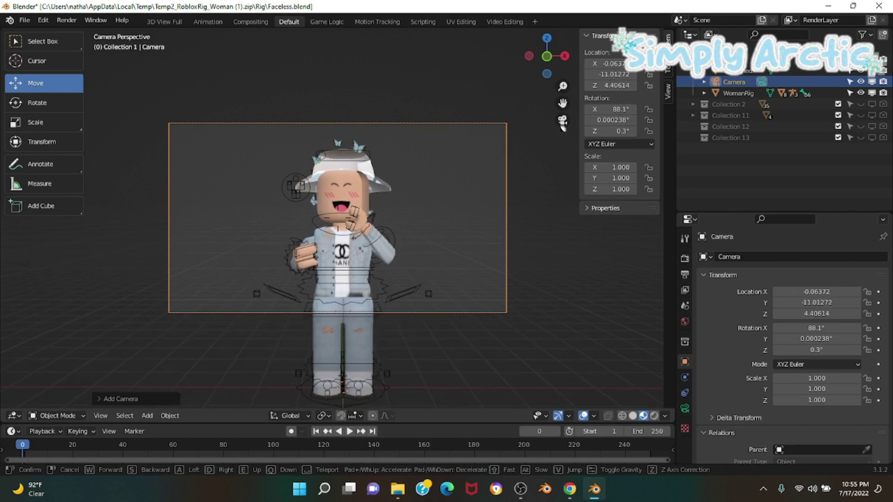
key(s)
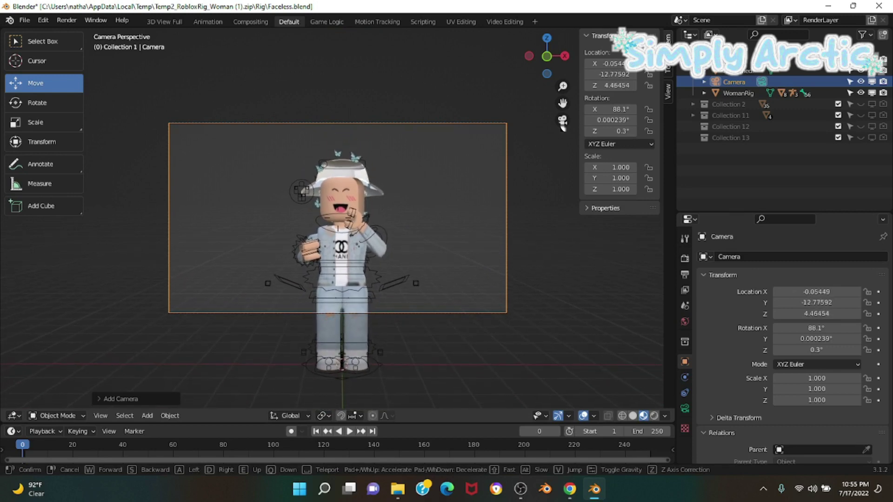
key(w)
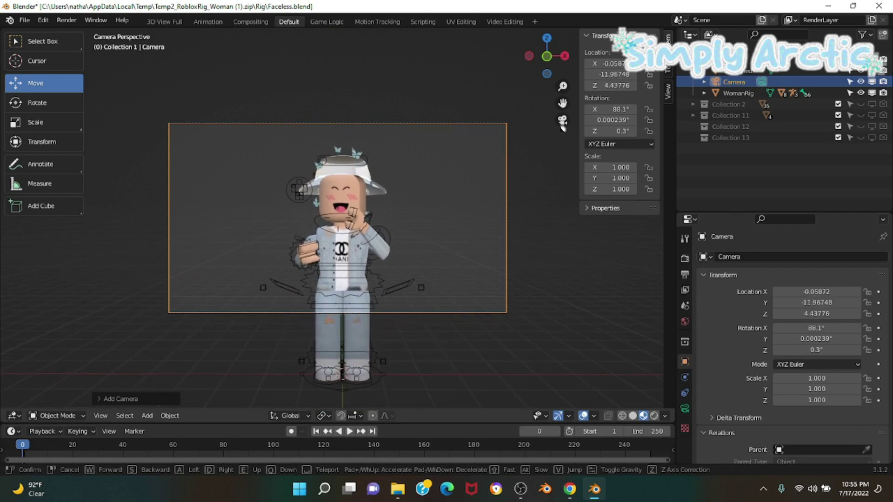
click(340, 223)
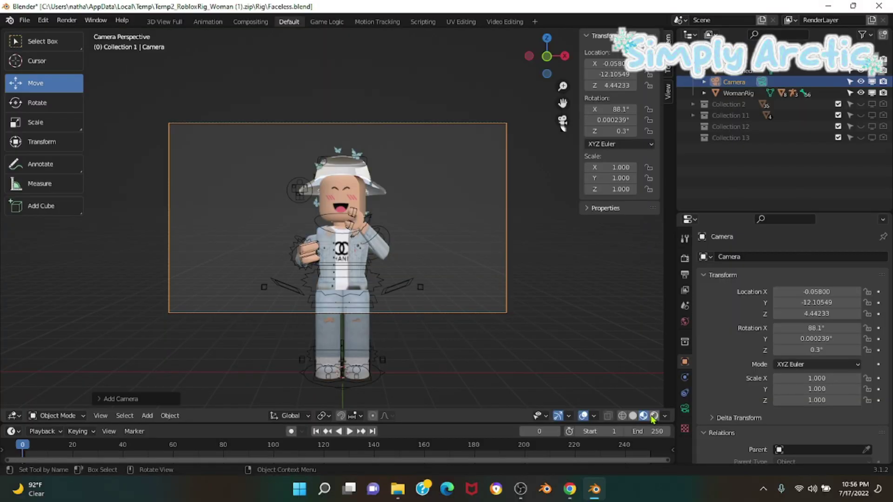
Preview the camera view with rendered shading to check the lighting, and return to solid shading
click(654, 416)
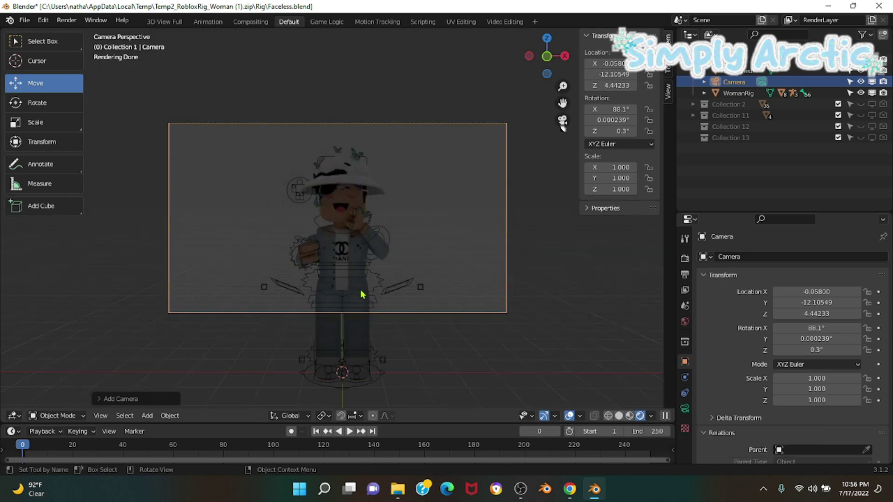
click(619, 416)
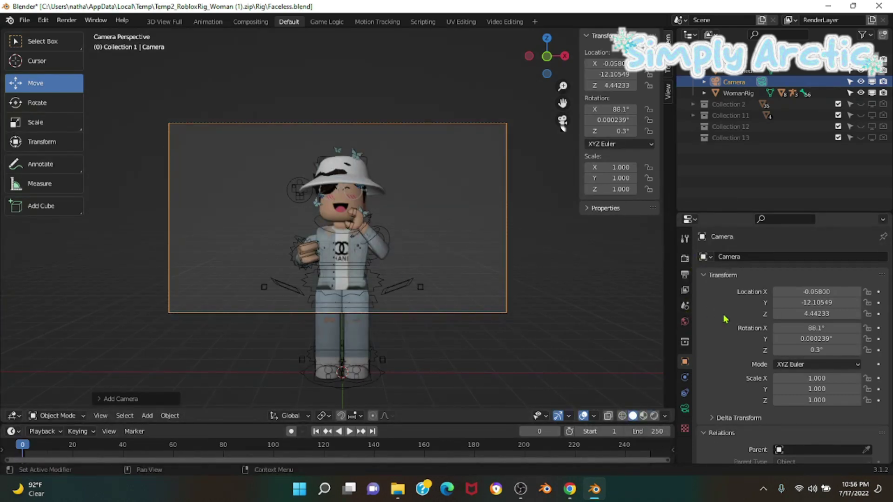
scroll(388, 277, down, 1)
scroll(387, 279, up, 1)
scroll(404, 279, down, 1)
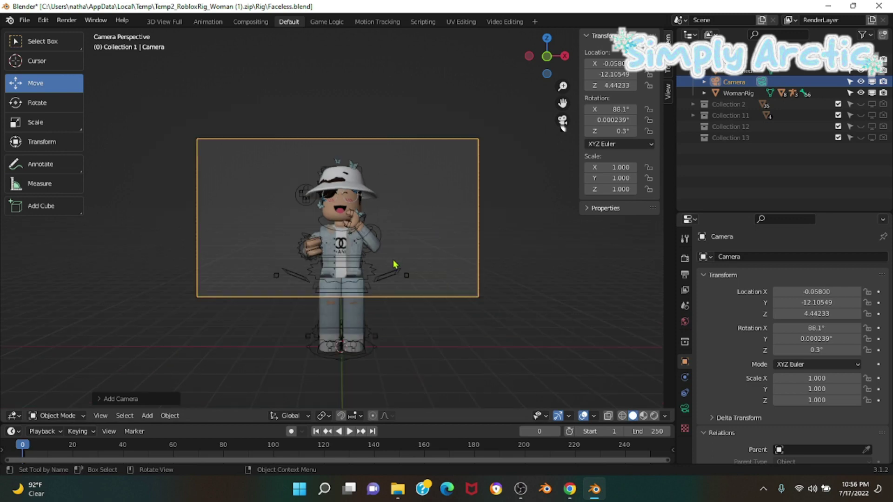
scroll(398, 242, up, 1)
scroll(398, 242, down, 1)
scroll(399, 219, up, 1)
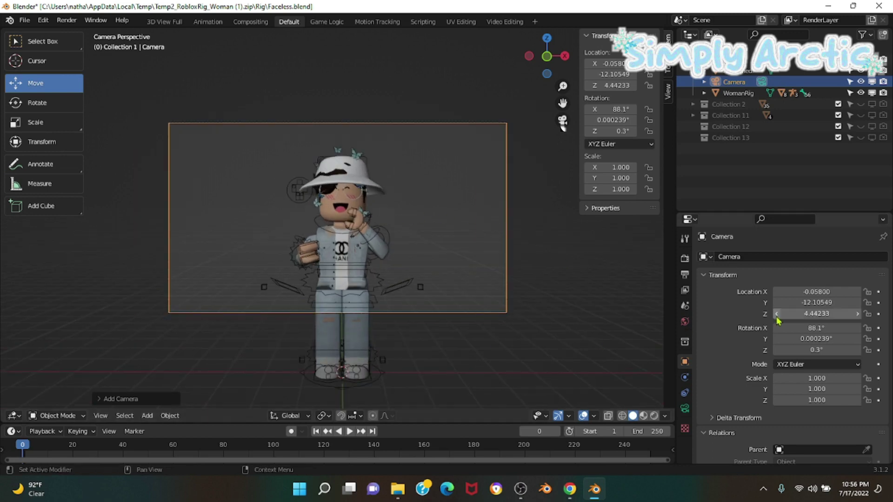
click(685, 258)
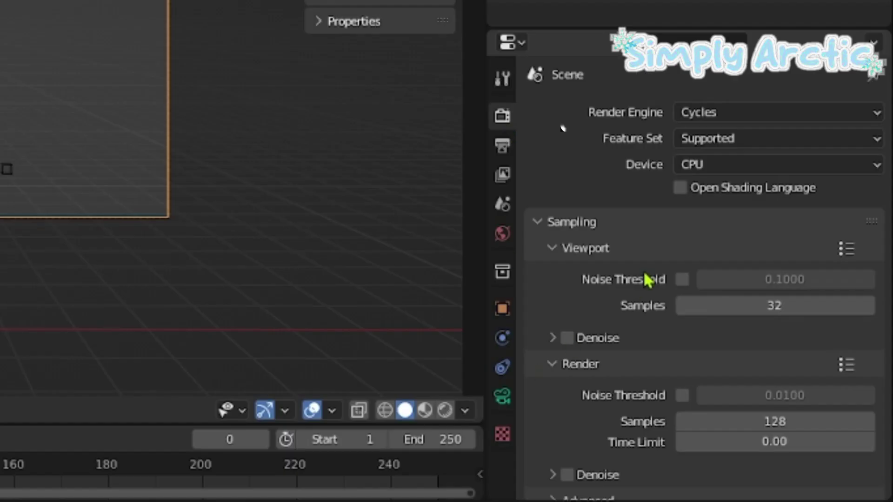
scroll(604, 251, down, 6)
click(502, 145)
click(502, 174)
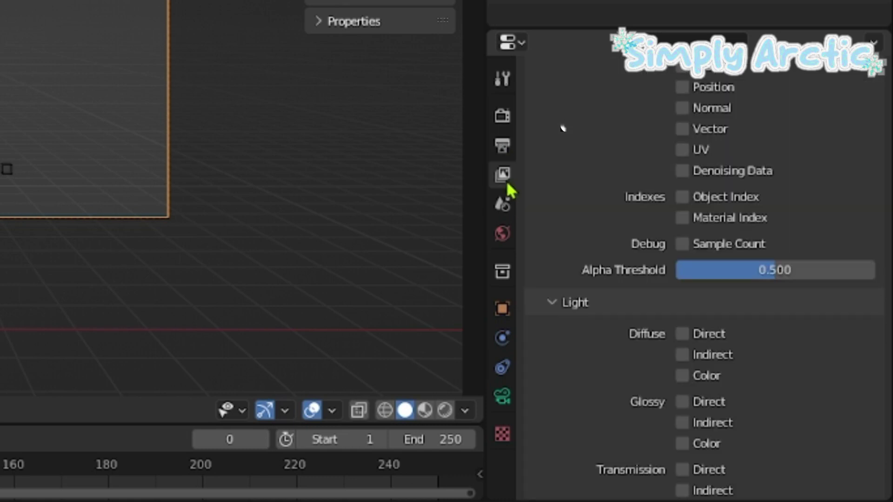
scroll(661, 167, up, 5)
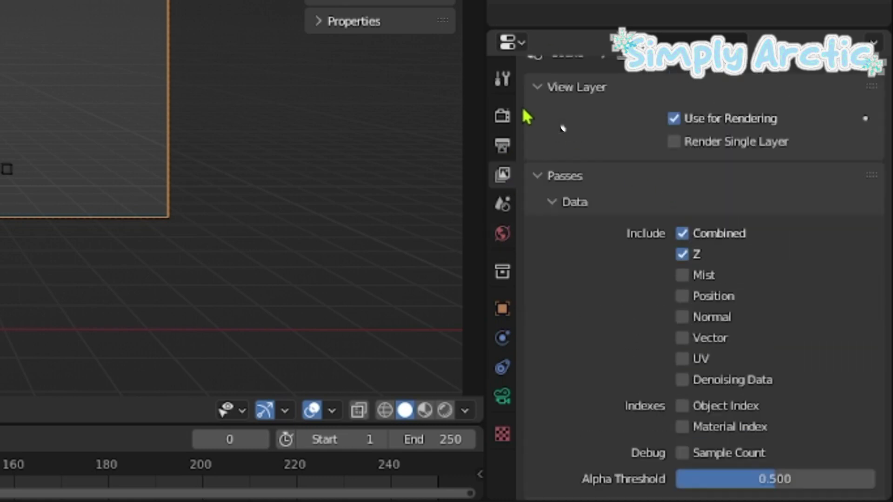
click(496, 86)
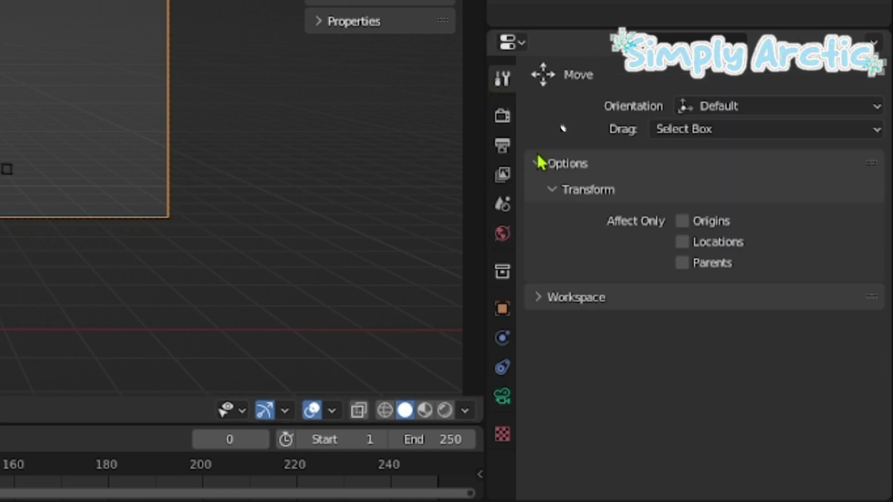
Enable denoising for both viewport and render sampling in the Cycles render settings
click(508, 120)
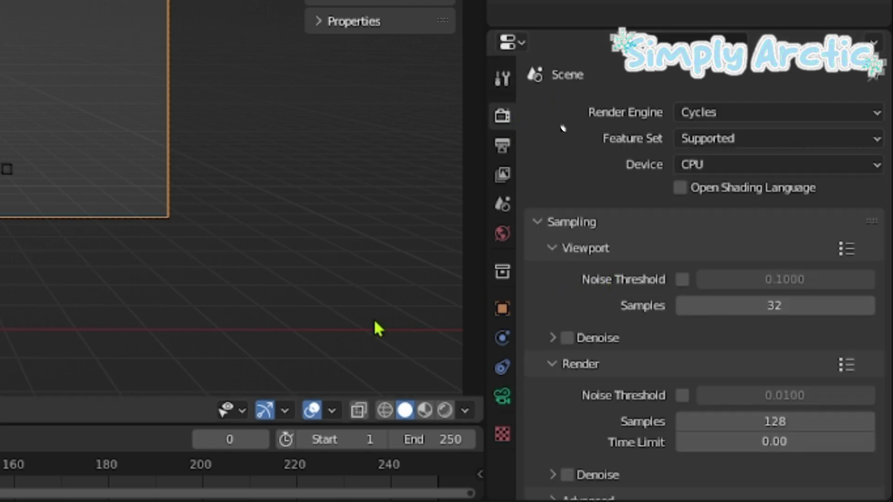
scroll(630, 307, down, 2)
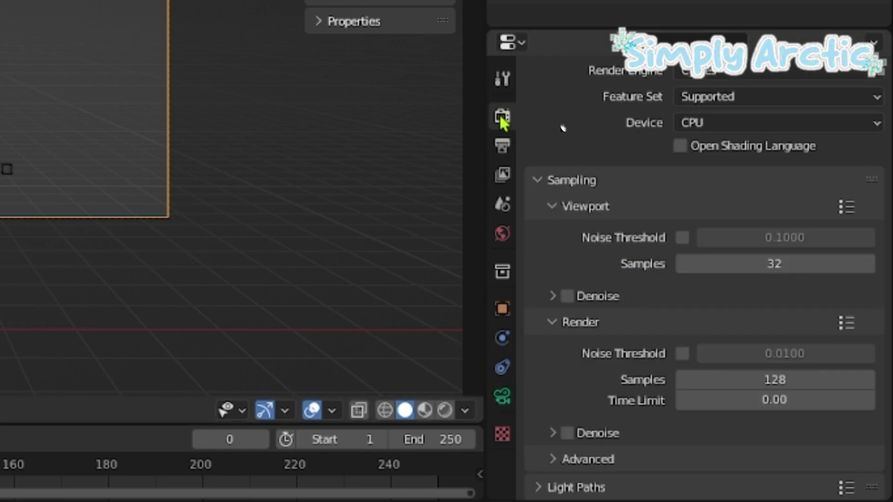
scroll(648, 313, down, 4)
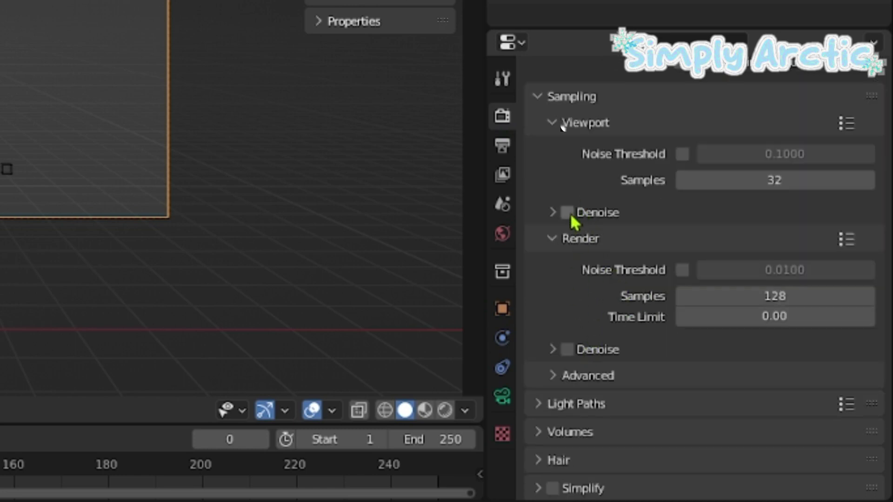
click(567, 213)
scroll(573, 272, down, 2)
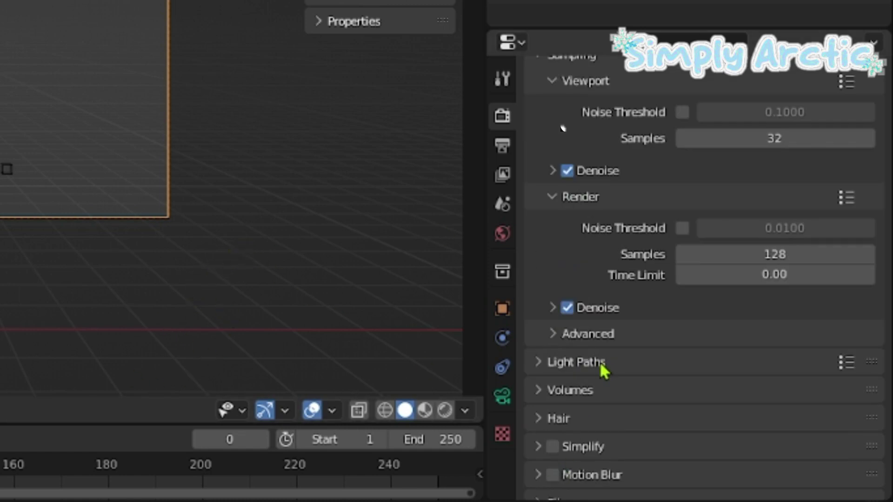
scroll(604, 369, down, 2)
click(584, 320)
click(581, 321)
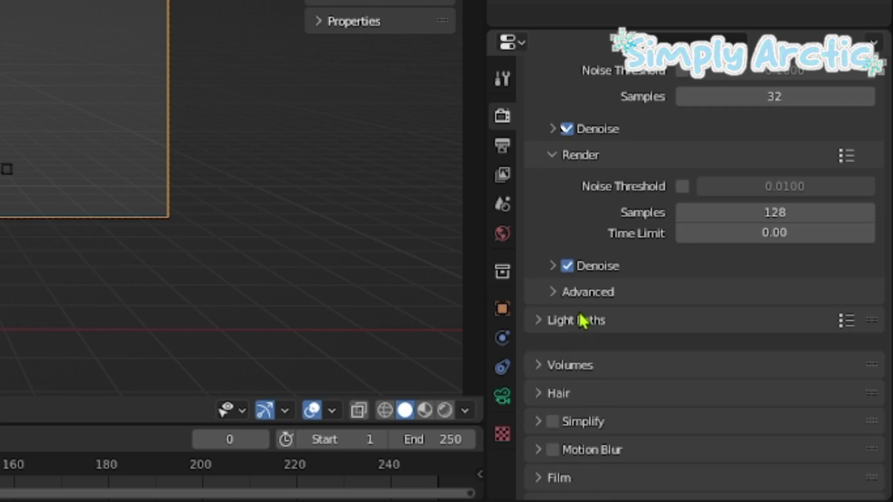
click(576, 293)
click(577, 293)
Make the render background transparent in the film settings
scroll(576, 295, down, 4)
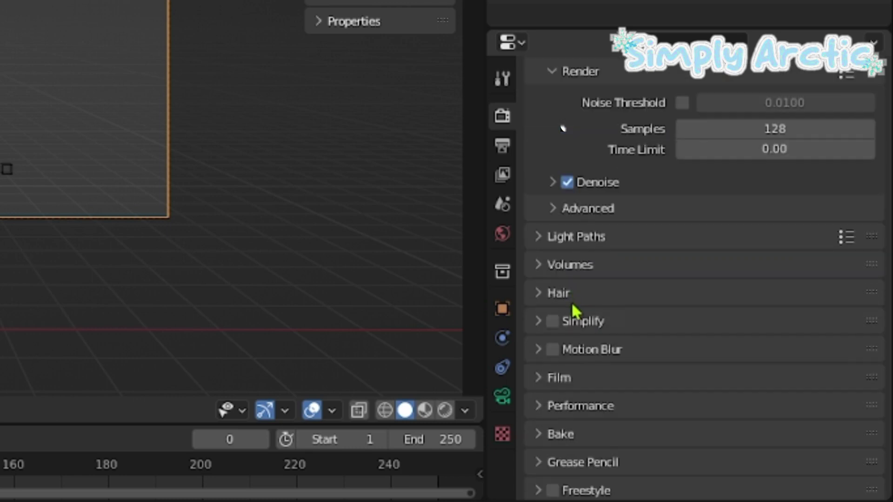
click(590, 377)
scroll(591, 374, down, 6)
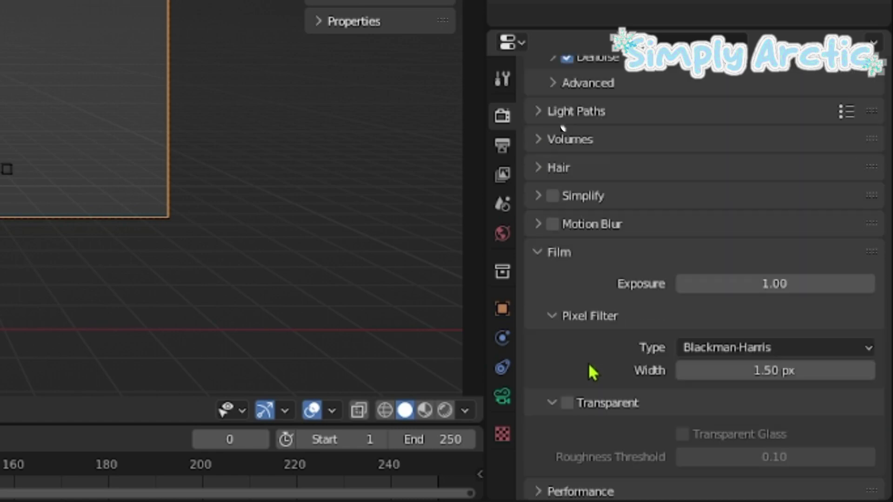
scroll(587, 363, down, 2)
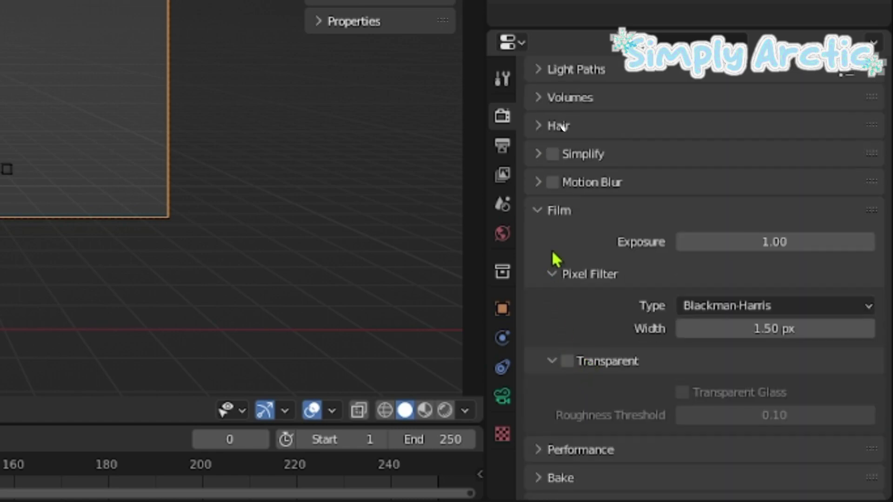
click(554, 362)
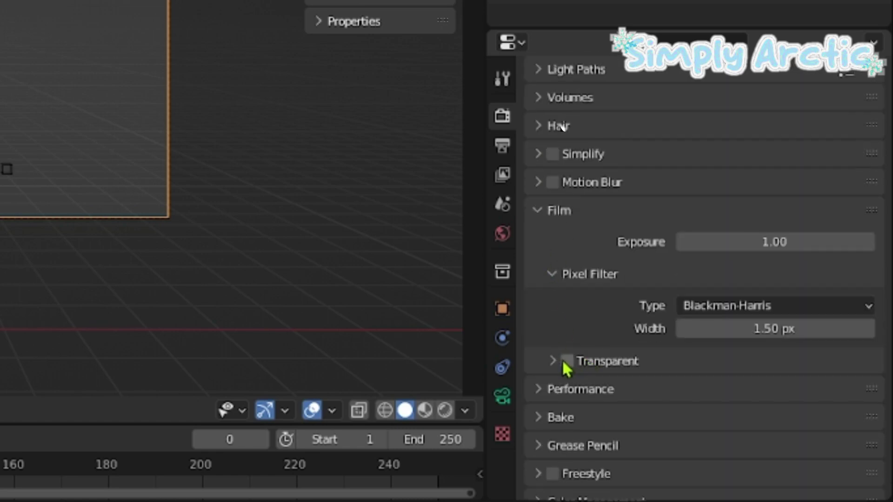
click(567, 362)
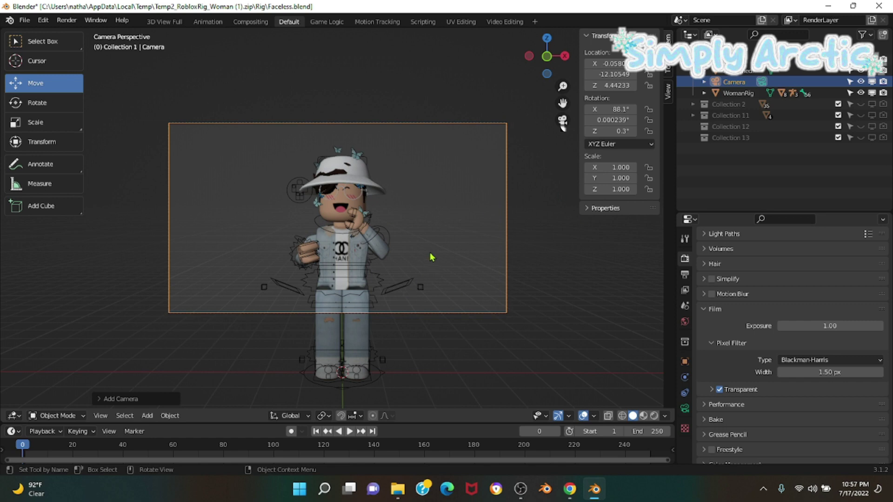
Lighten the world's surface colour to a neutral grey with an HSV value of about 0.36
scroll(791, 343, up, 5)
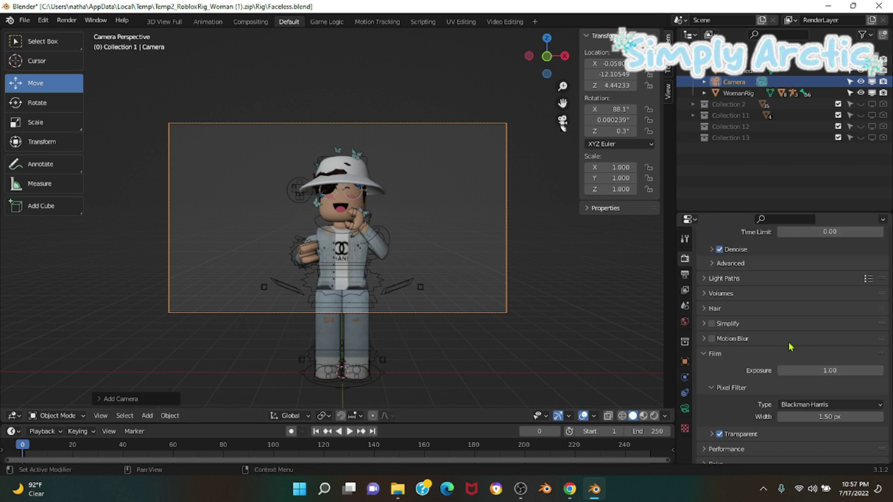
scroll(705, 290, up, 3)
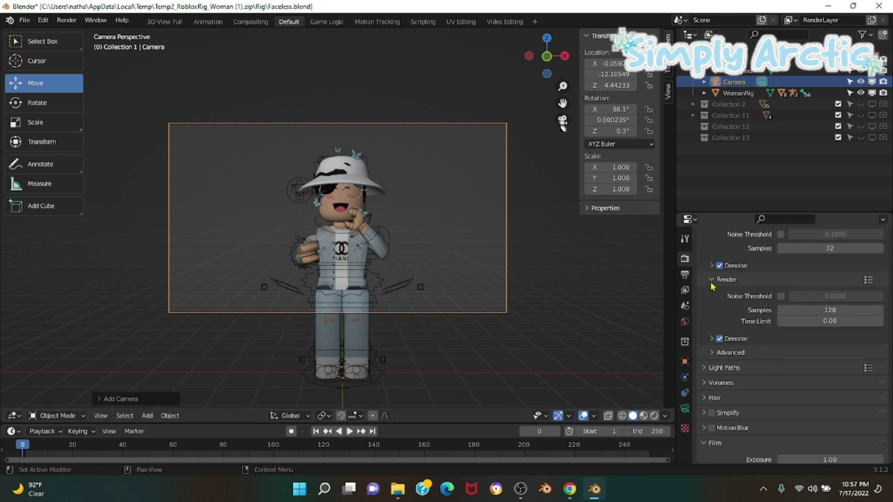
click(684, 291)
click(684, 305)
click(684, 321)
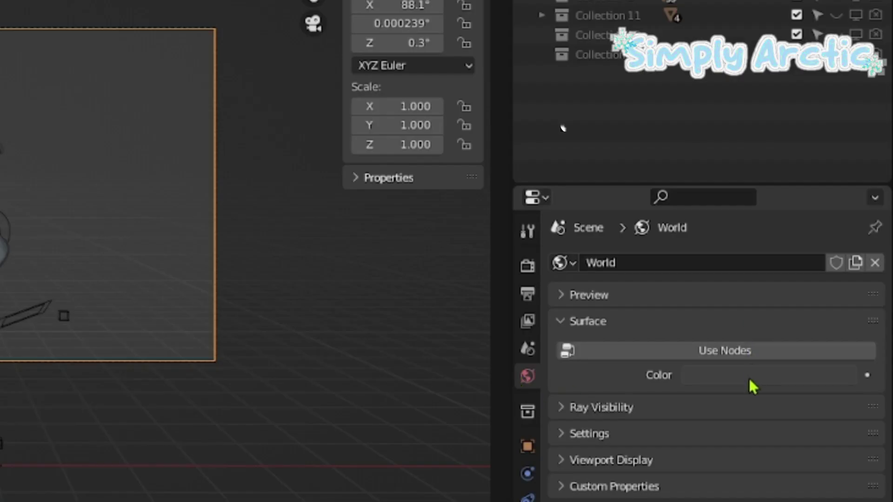
click(812, 322)
drag(840, 223, 841, 166)
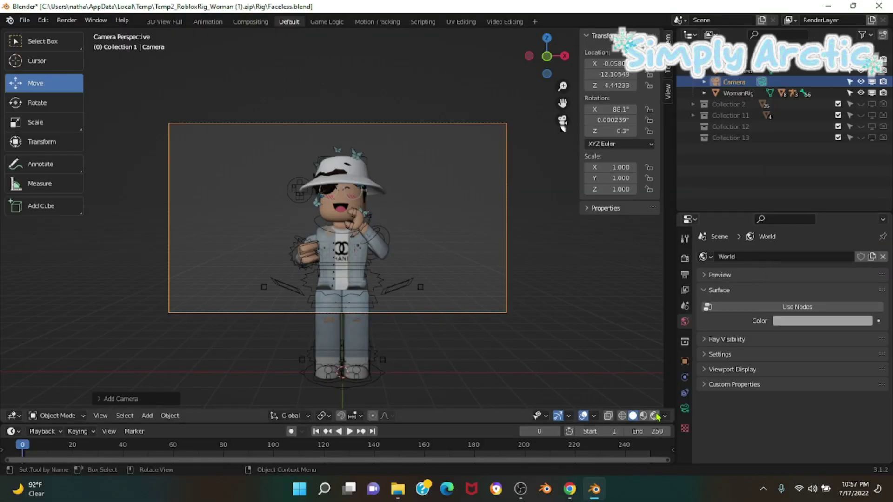
Brighten the world's surface colour to a lighter grey while previewing the render, and return to solid shading
click(656, 415)
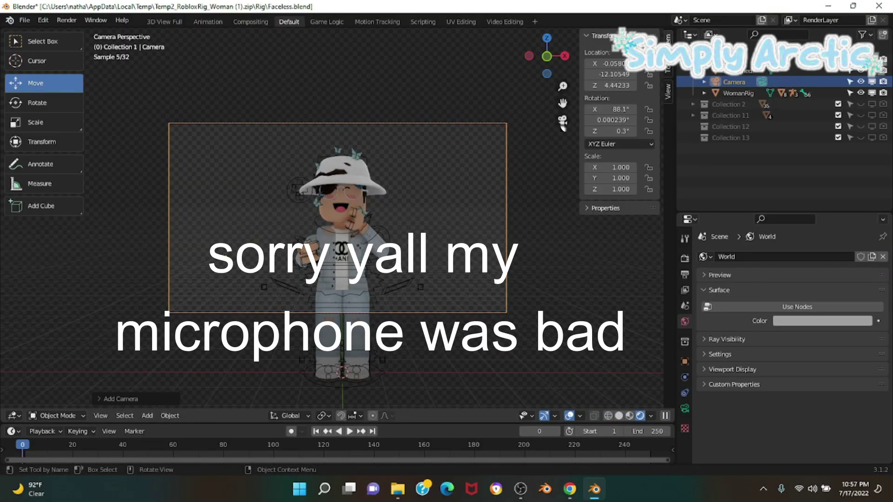
click(813, 322)
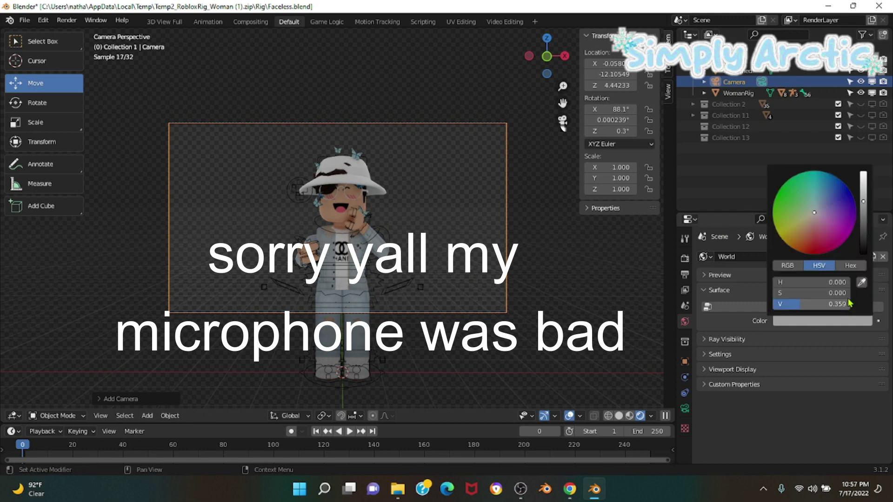
drag(863, 201, 863, 191)
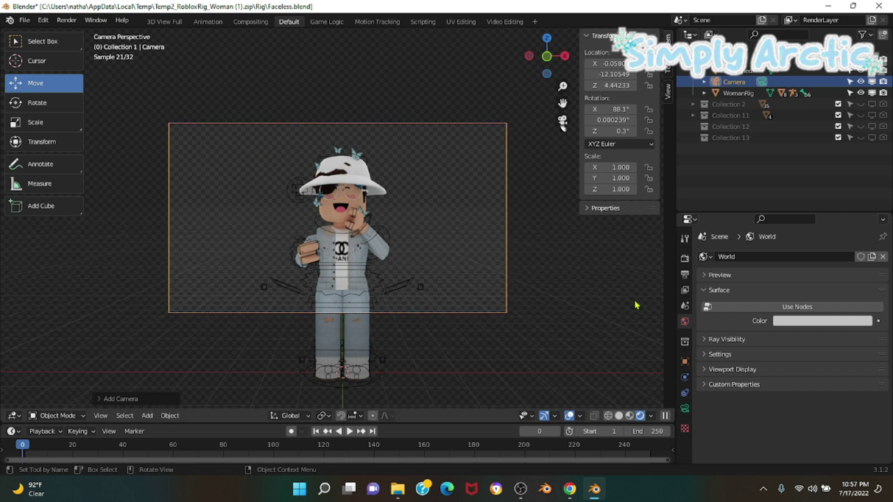
click(618, 415)
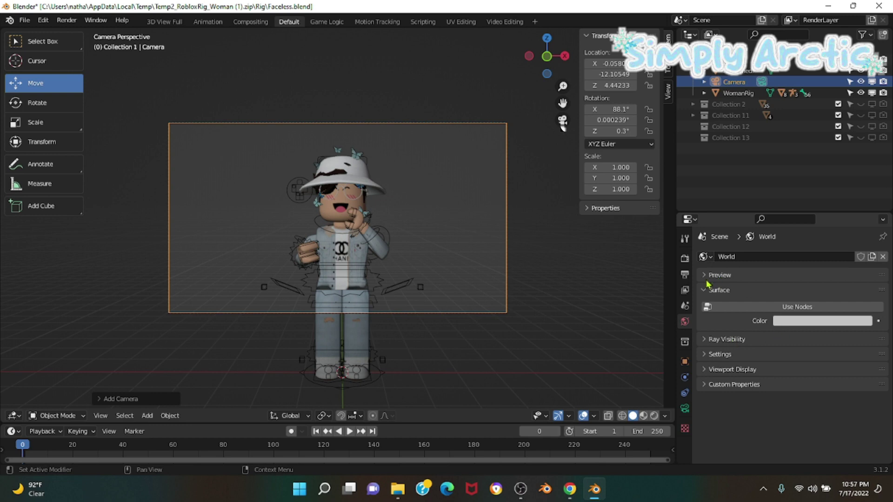
Render the scene from the camera as a still image and look over the result
click(685, 258)
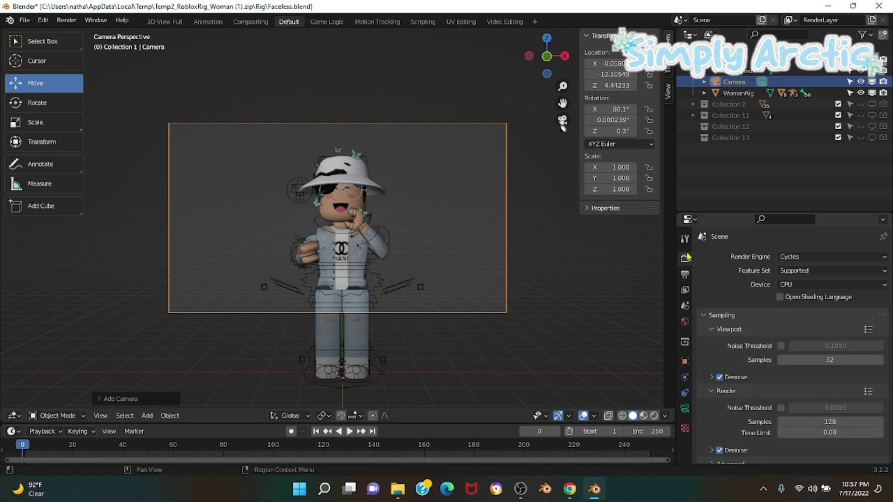
click(72, 22)
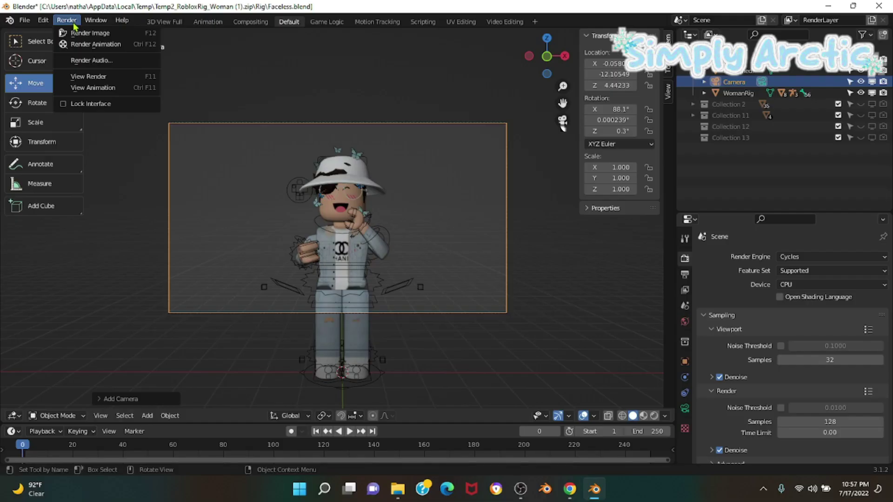
click(76, 36)
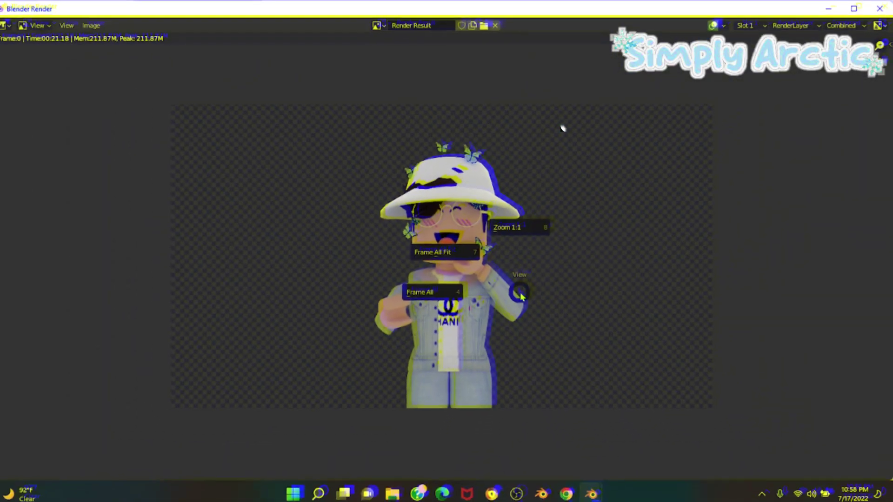
click(284, 230)
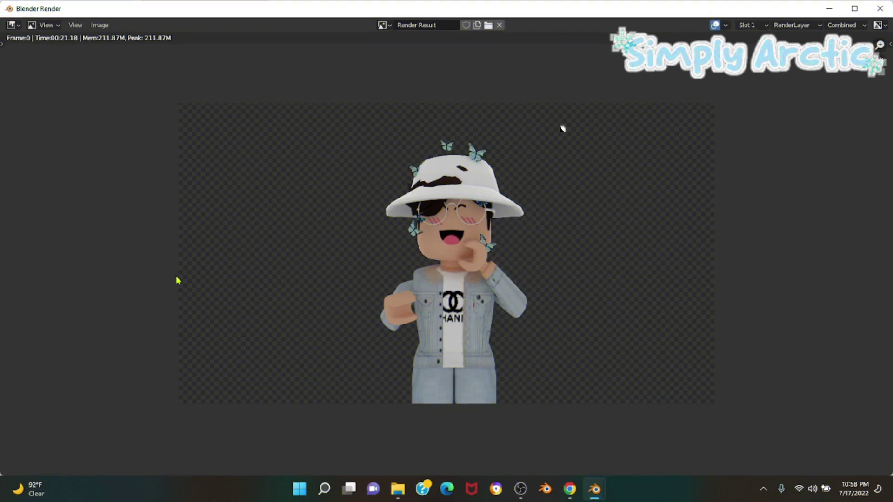
scroll(450, 203, down, 1)
scroll(450, 202, down, 1)
scroll(465, 210, up, 4)
scroll(477, 208, down, 2)
Save the render to the Downloads folder as "Tep No - Swear Like a Sailor (Official Music Video).mp4.png"
click(111, 29)
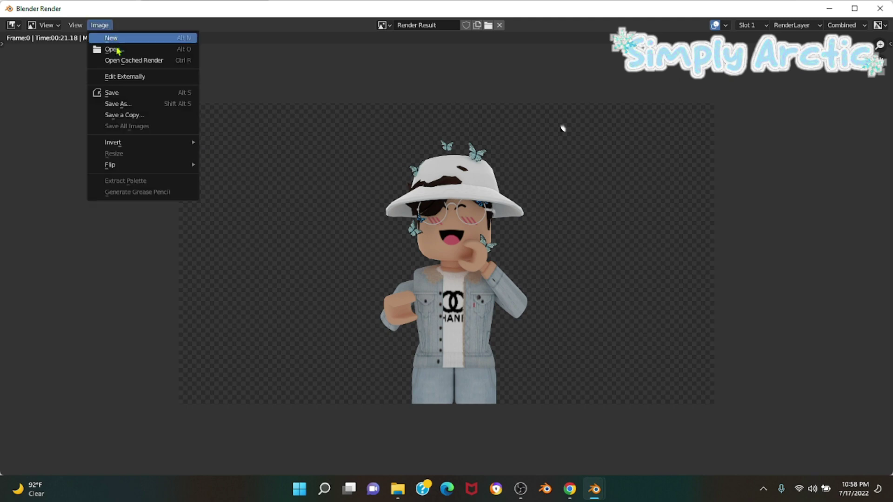
click(146, 108)
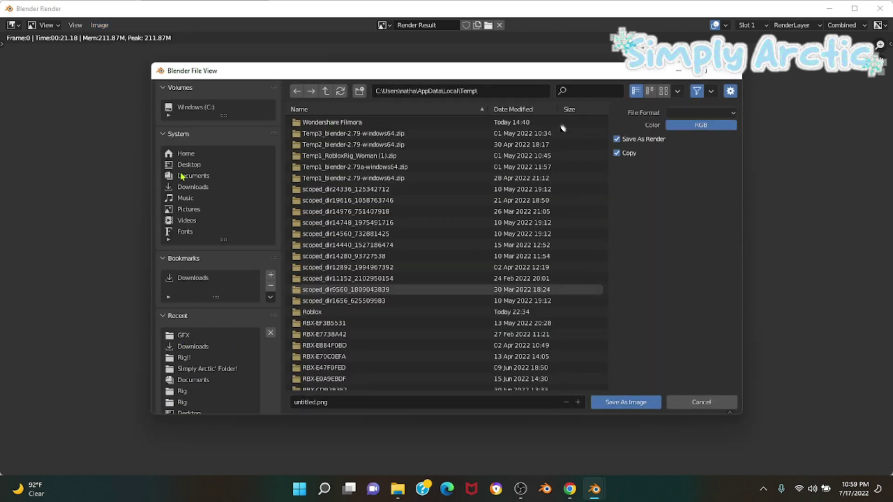
click(193, 186)
scroll(363, 246, down, 6)
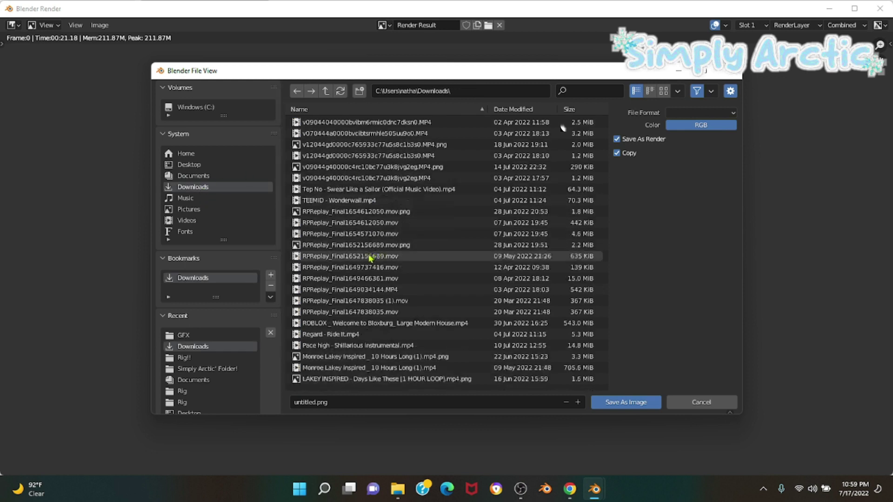
scroll(351, 237, up, 3)
click(351, 234)
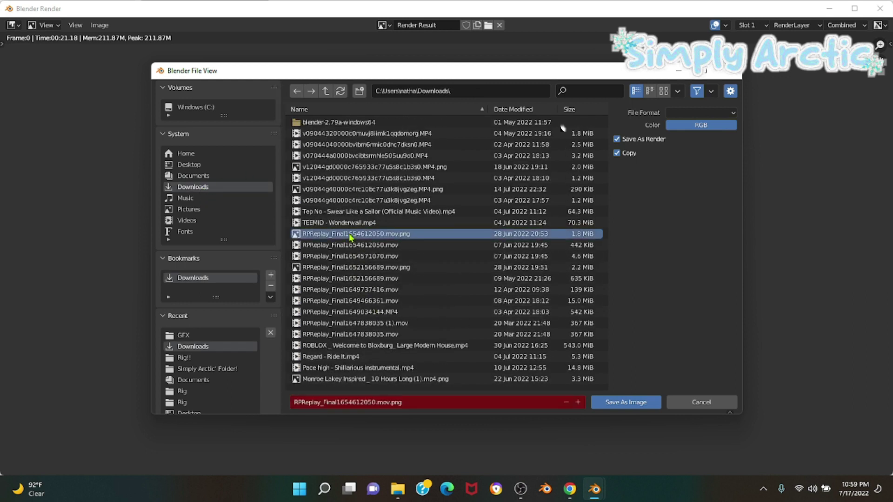
click(358, 200)
click(357, 211)
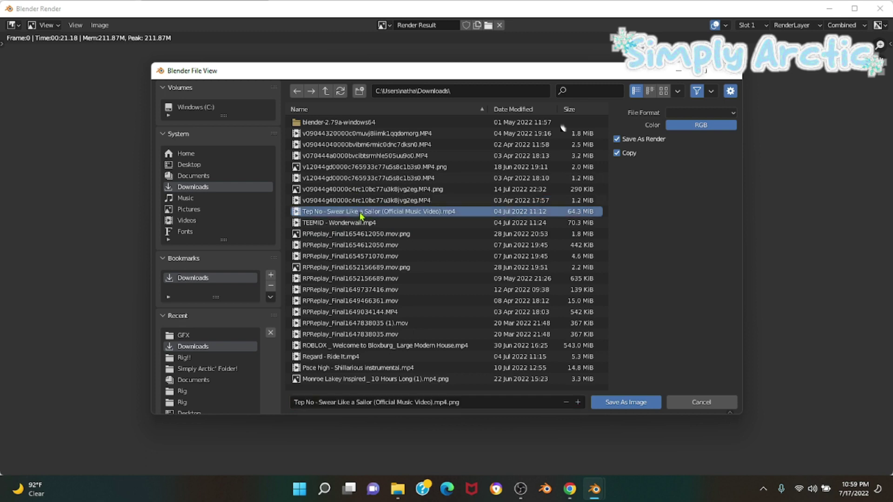
click(638, 402)
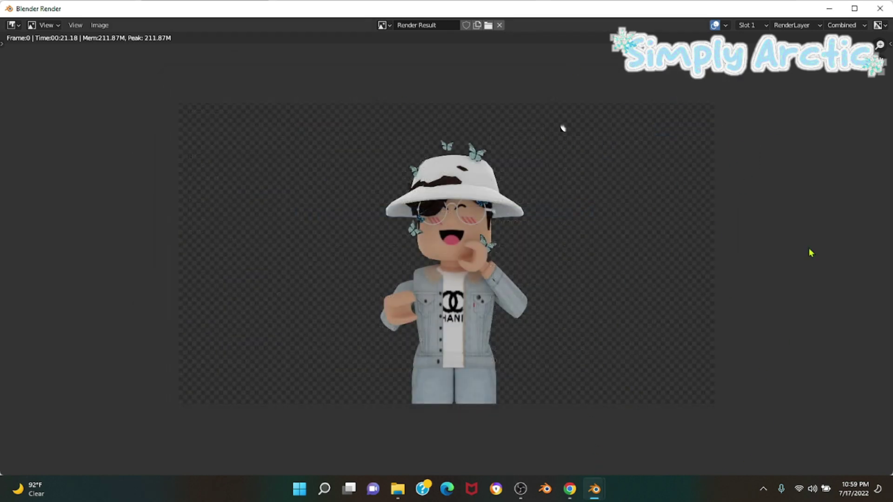
Switch to File Explorer, preview the saved render PNG from the Downloads folder, and close the preview
mouse_move(570, 489)
click(613, 435)
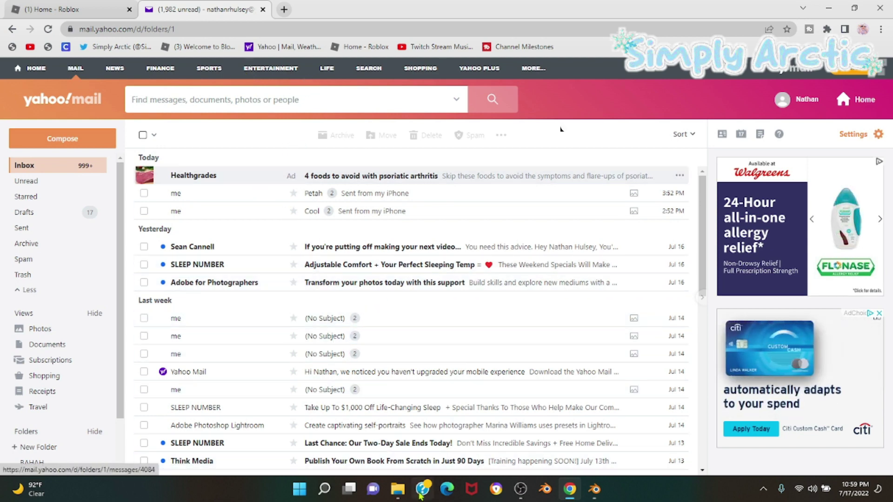
click(398, 488)
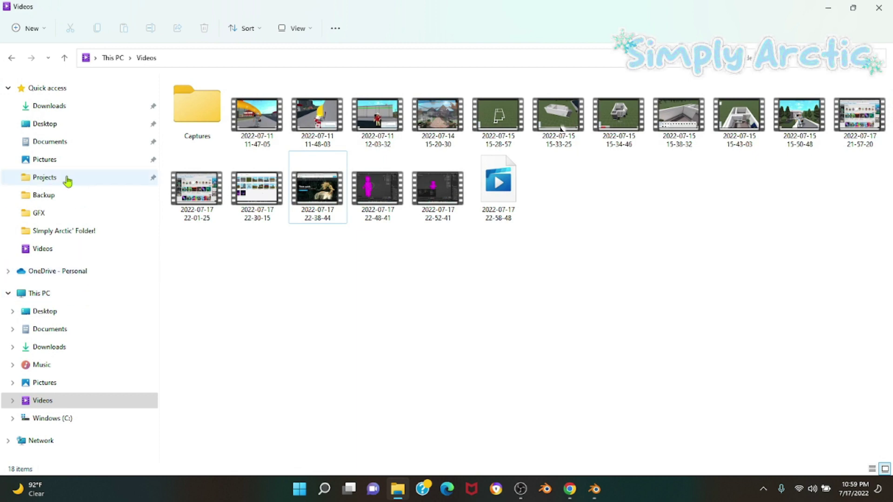
click(67, 110)
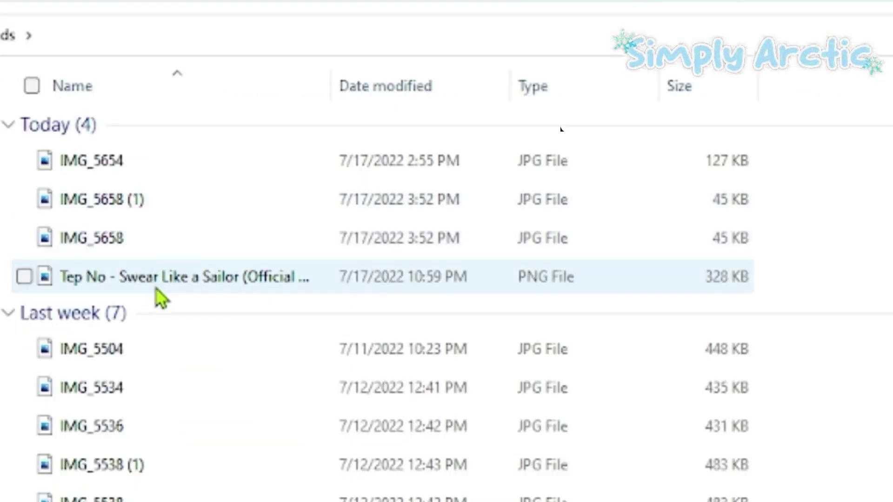
mouse_move(139, 173)
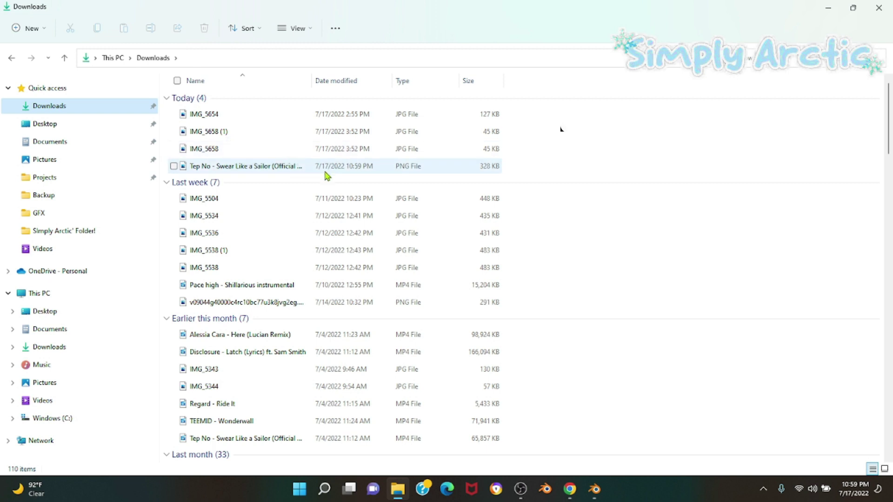
click(325, 172)
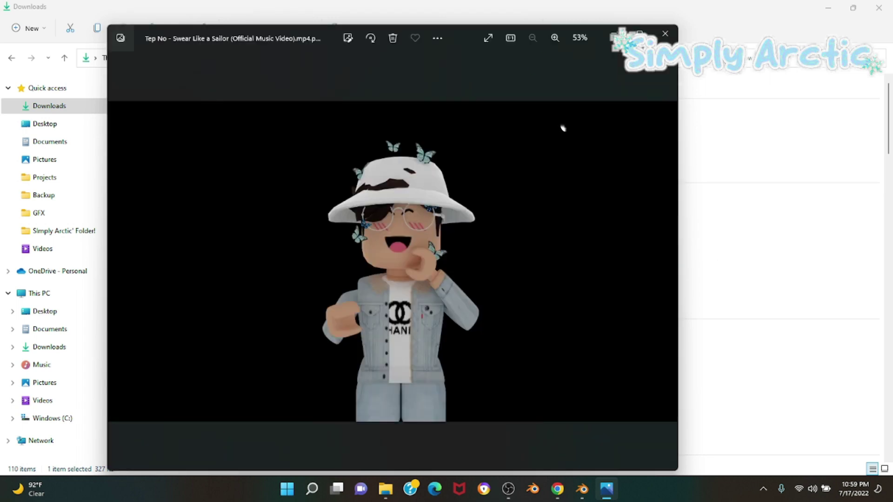
click(665, 33)
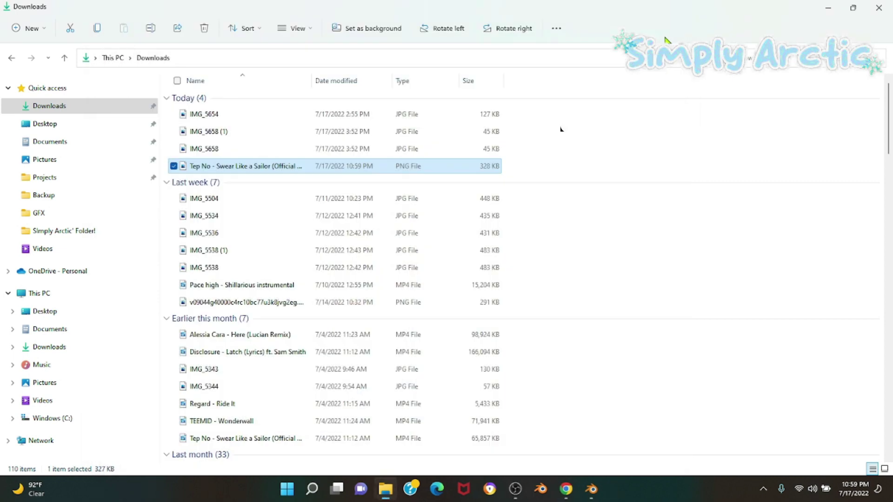
click(599, 169)
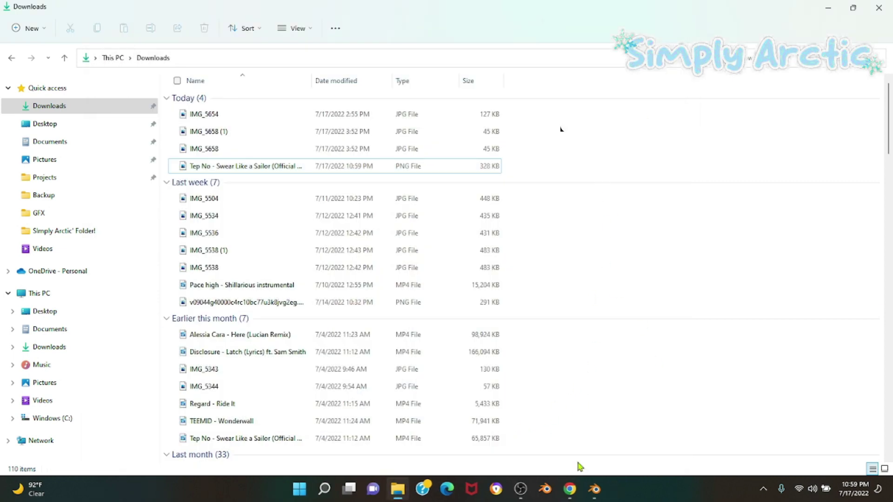
Switch to Yahoo Mail in Chrome and start a new message addressed to the account owner's own e-mail
click(570, 489)
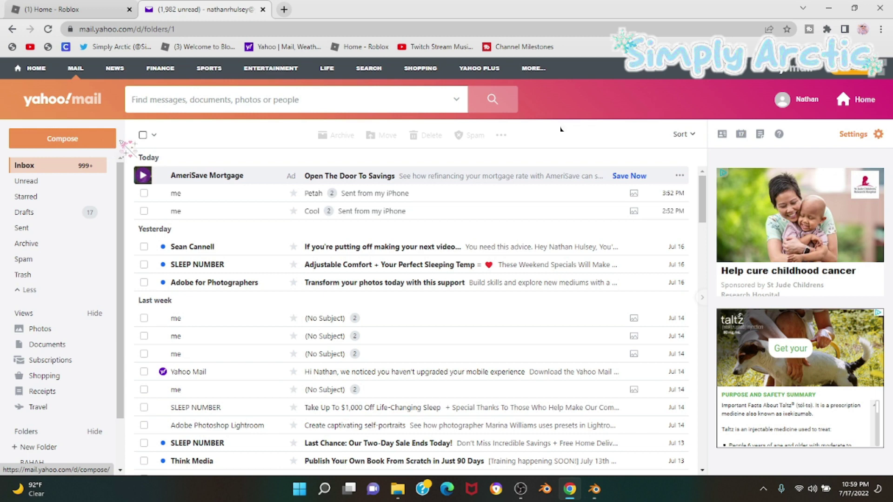
right_click(173, 144)
click(220, 127)
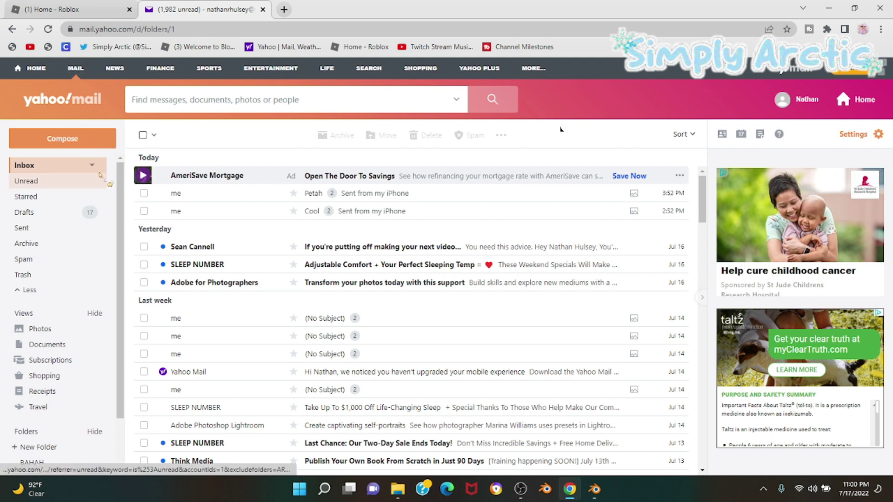
click(88, 141)
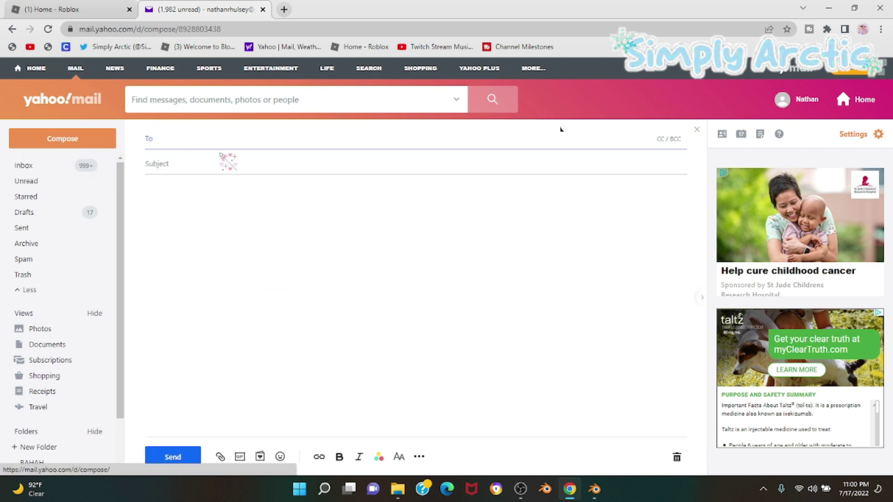
text(NA)
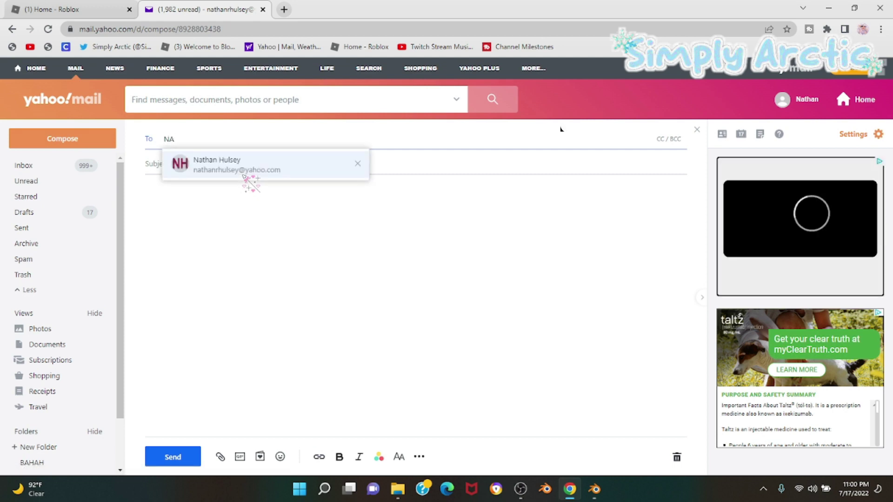
click(246, 177)
click(190, 166)
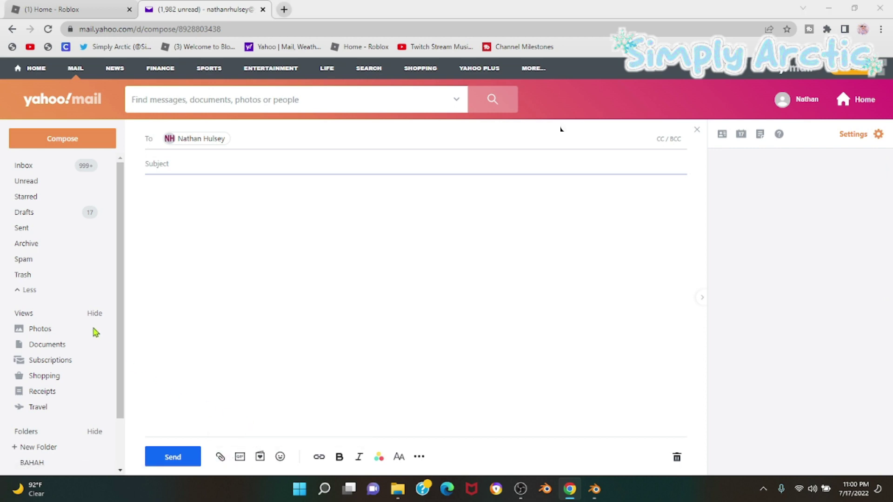
Attach the saved "Tep No - Swear Like a Sailor" render PNG from the Downloads folder to the message
scroll(38, 96, up, 2)
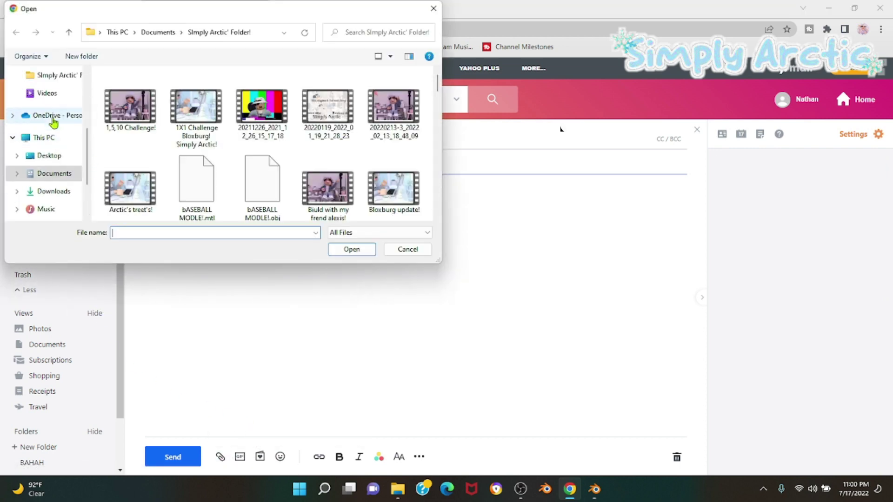
scroll(54, 122, up, 3)
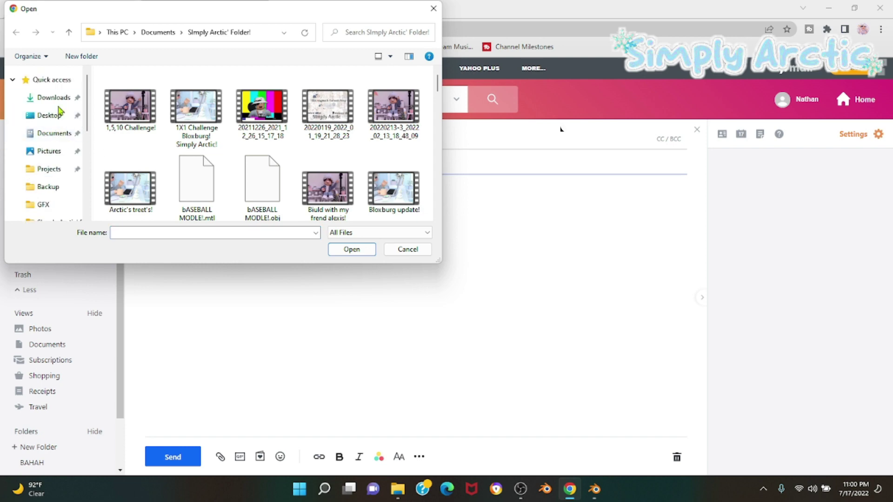
click(53, 97)
double_click(177, 106)
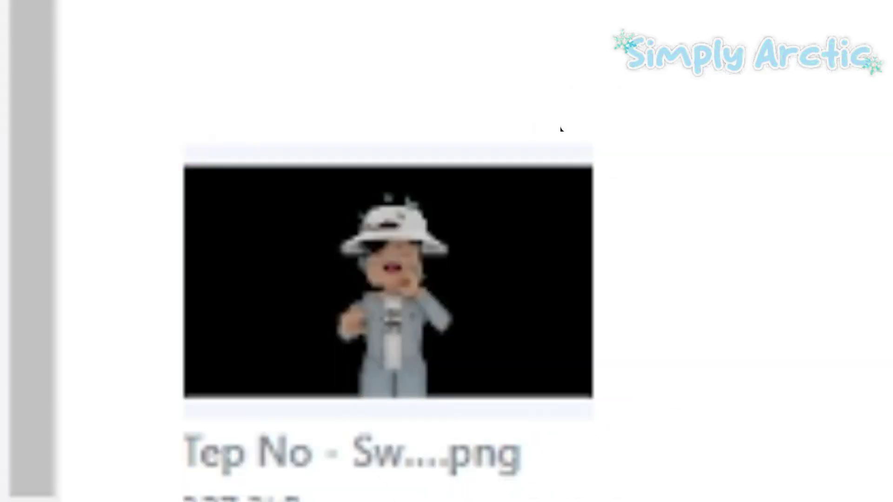
Send the message without a subject and switch to the open Roblox home page
click(189, 458)
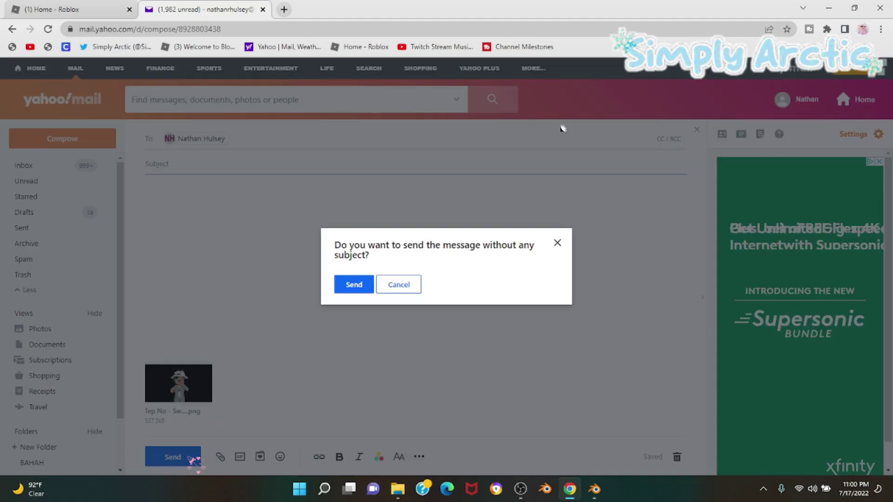
click(355, 285)
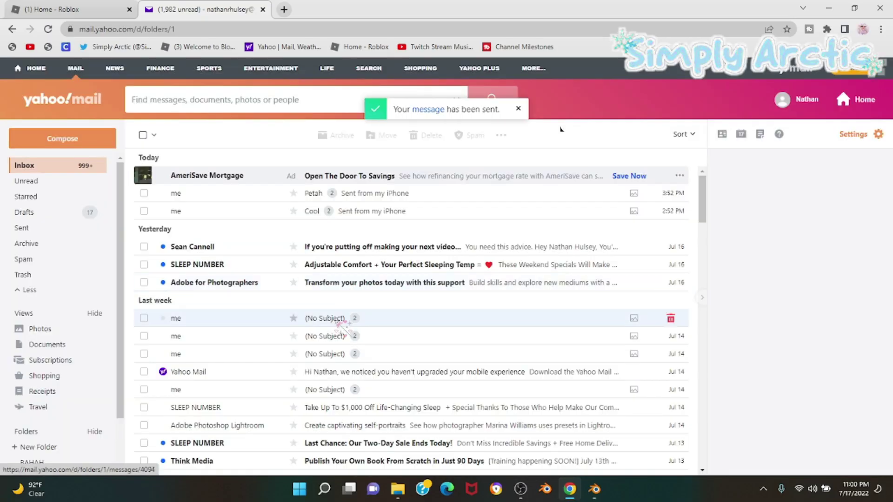
click(93, 16)
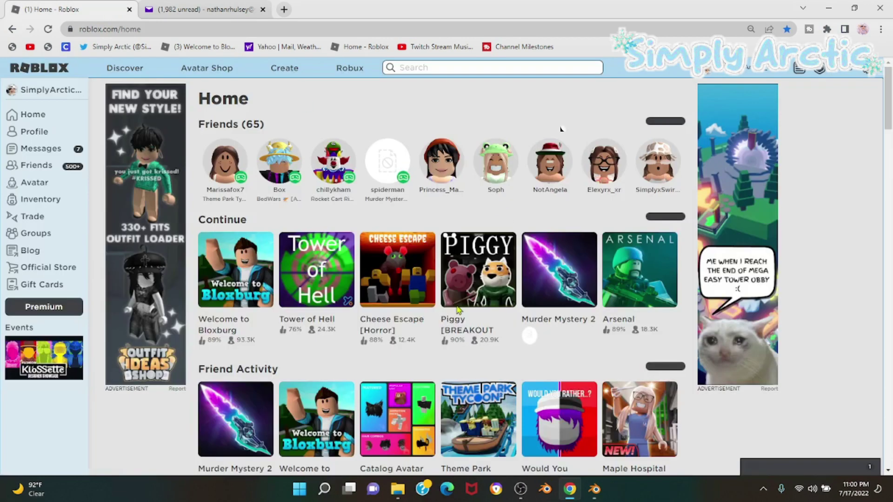